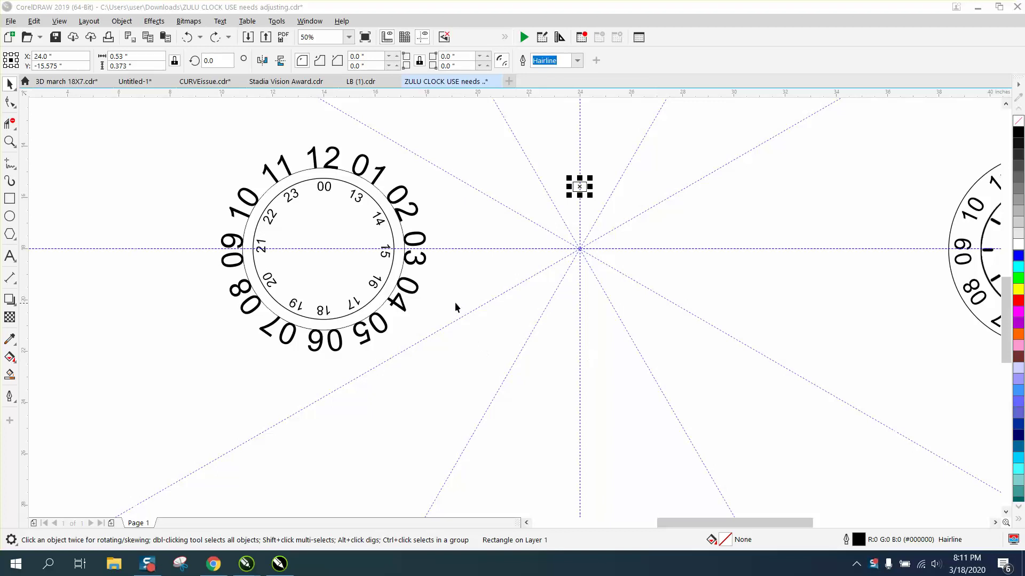
Center the clock face group on the page, over the intersecting guidelines.
scroll(384, 214, down, 1)
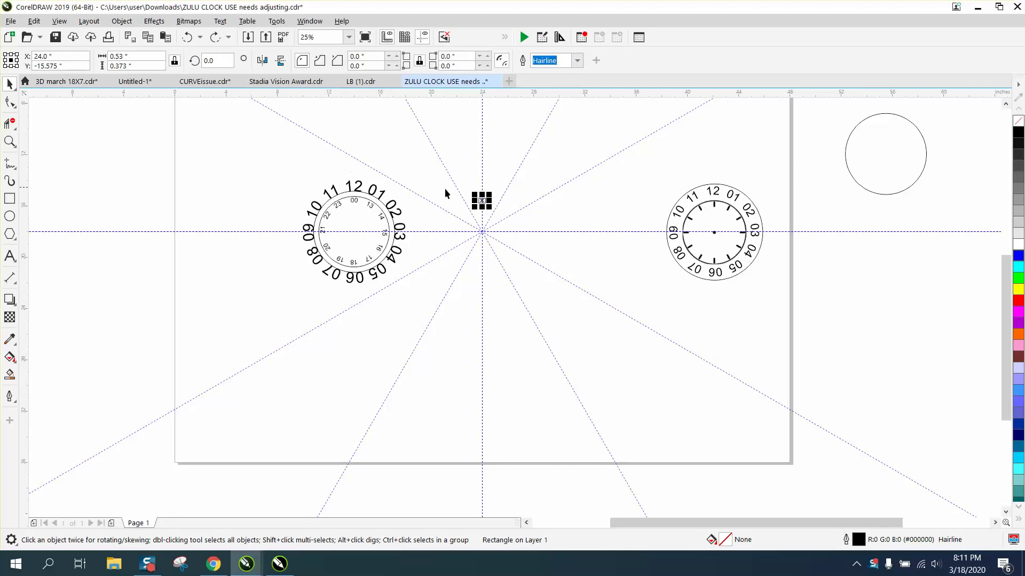
click(9, 141)
drag(251, 155, 652, 320)
click(340, 235)
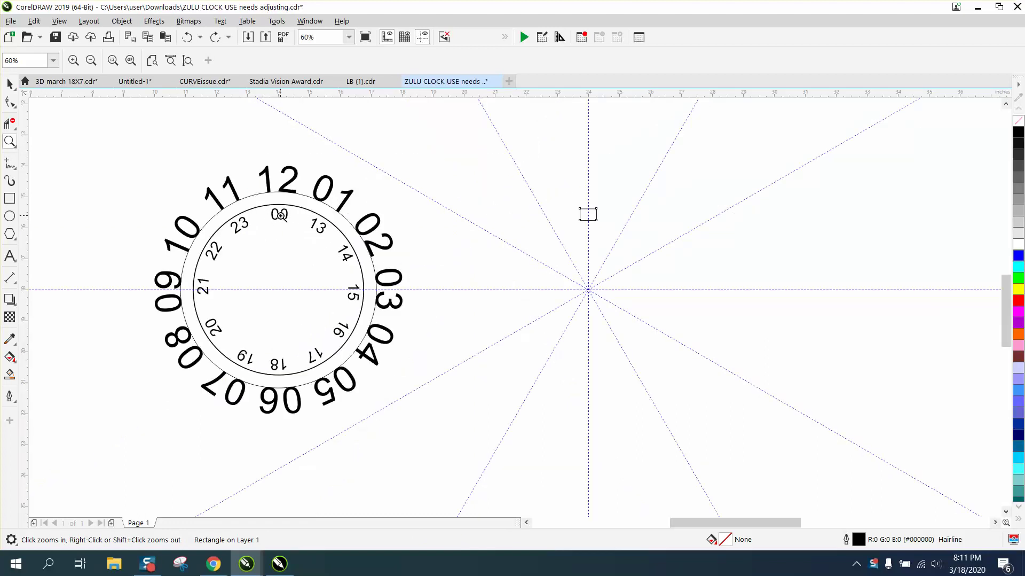
click(10, 84)
click(307, 209)
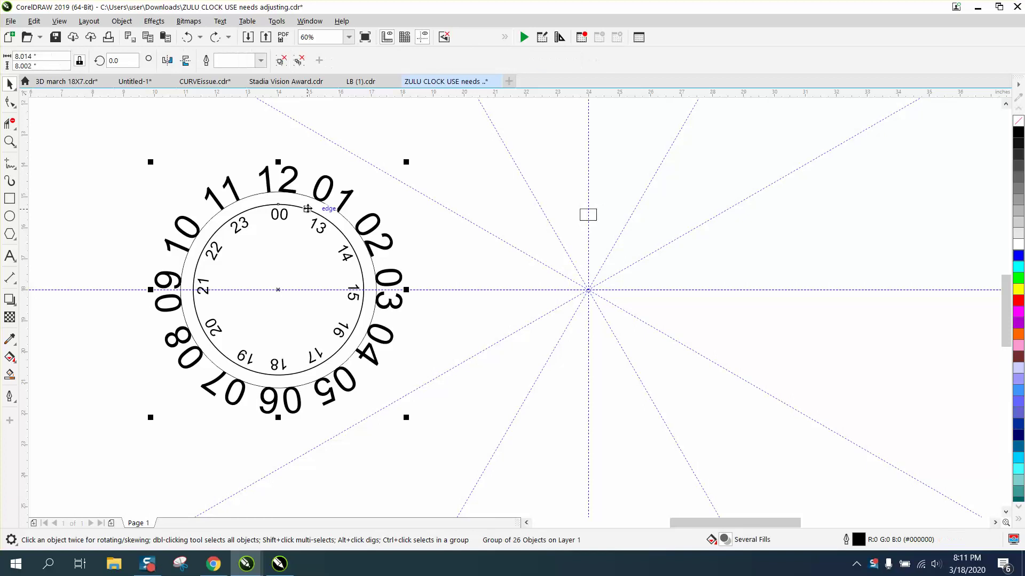
key(p)
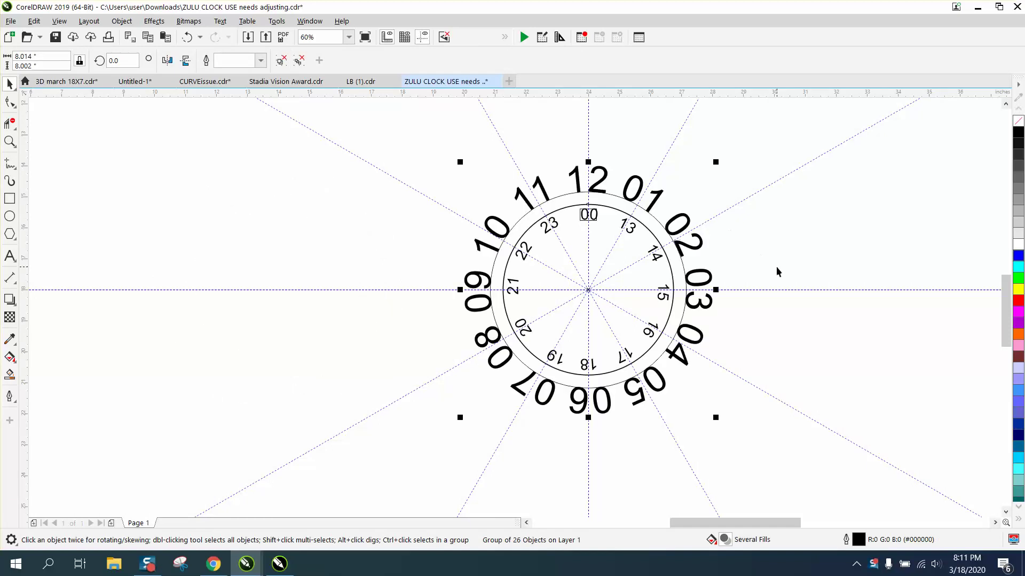
click(748, 236)
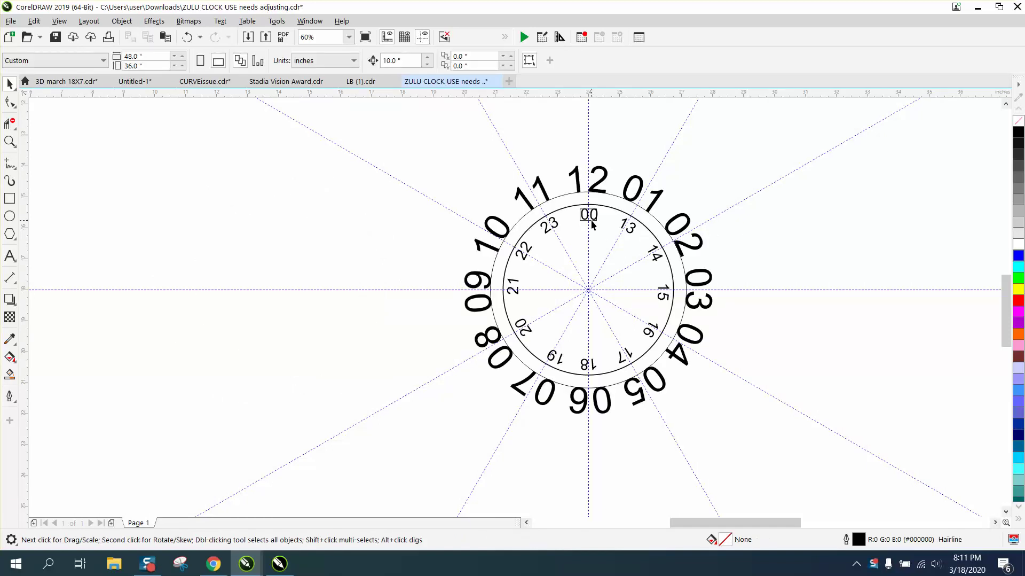
Move the clock face group 10 inches left, away from the guidelines.
click(593, 218)
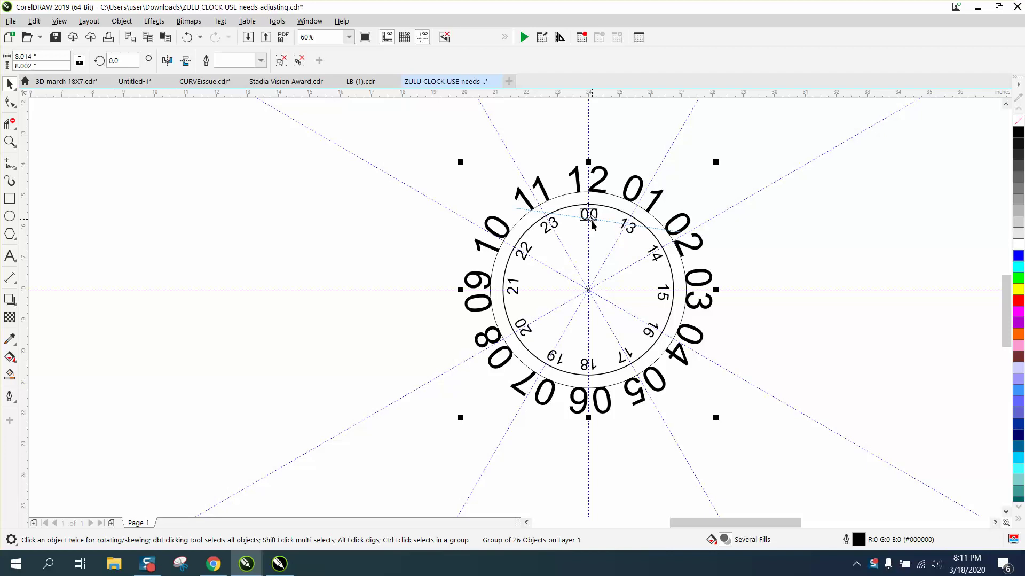
click(593, 221)
click(715, 216)
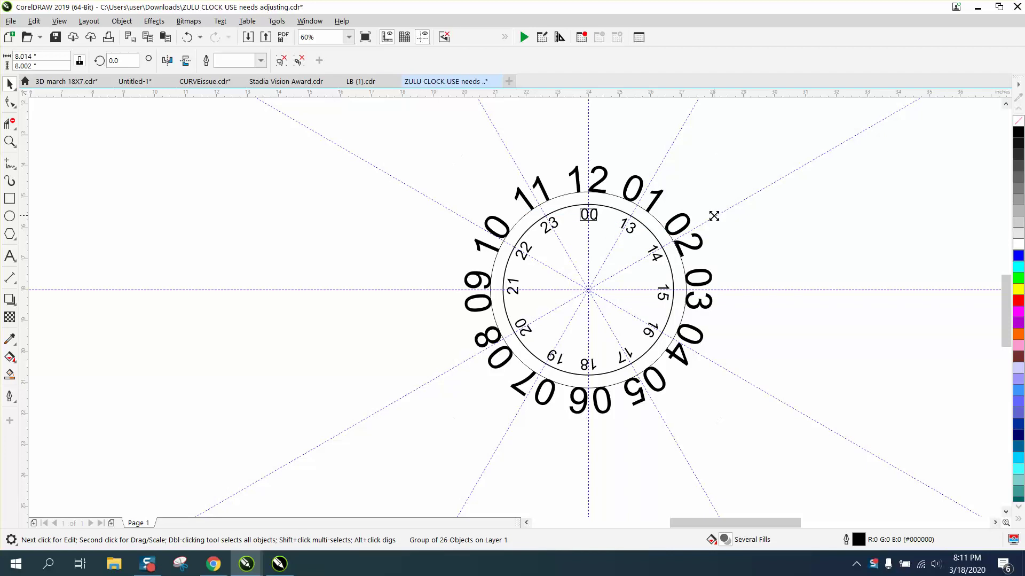
key(shift+Left)
Delete the small rectangle on the vertical guideline and center the clock face group on the page.
click(595, 216)
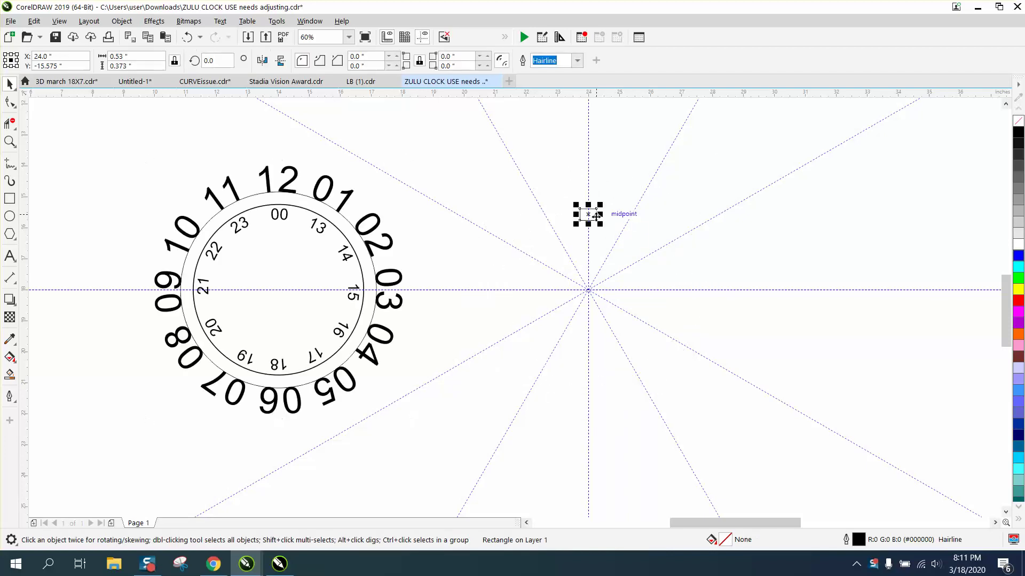
key(Delete)
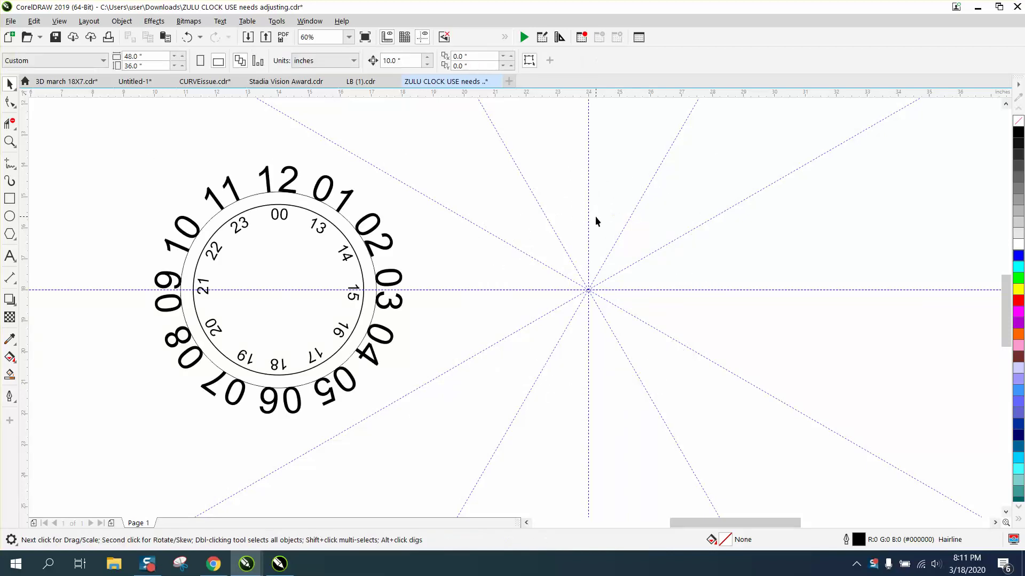
click(355, 228)
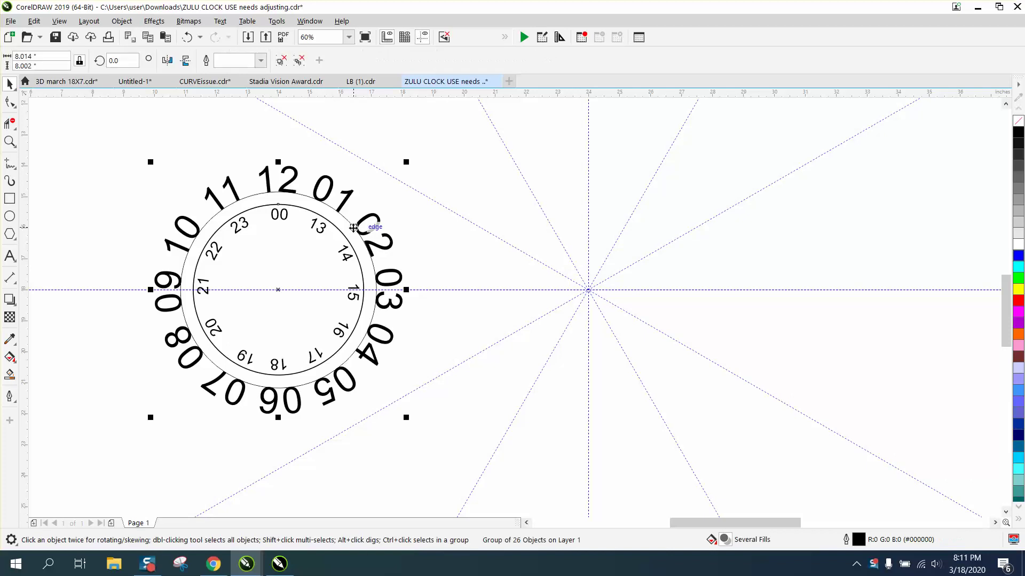
key(p)
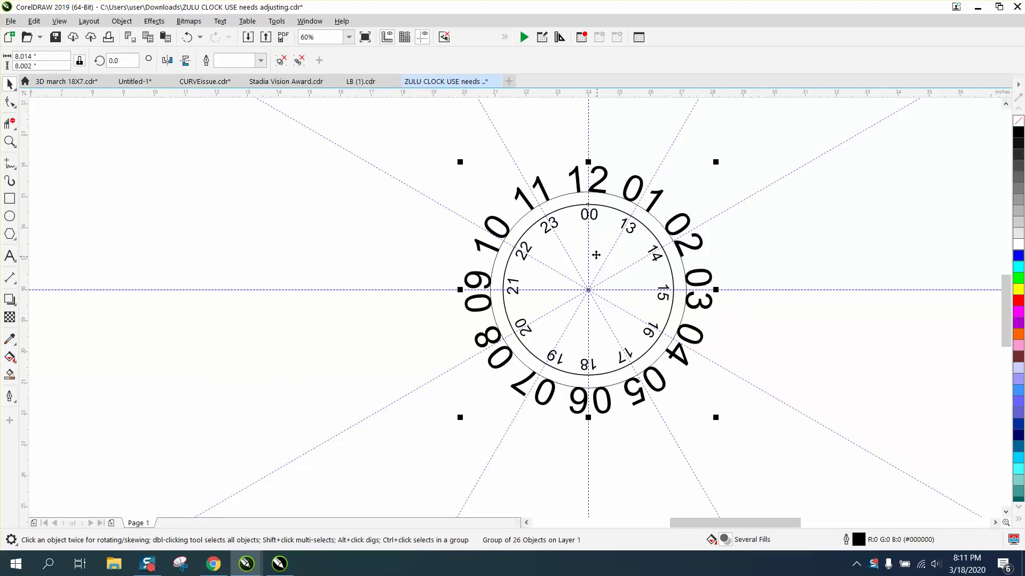
click(556, 358)
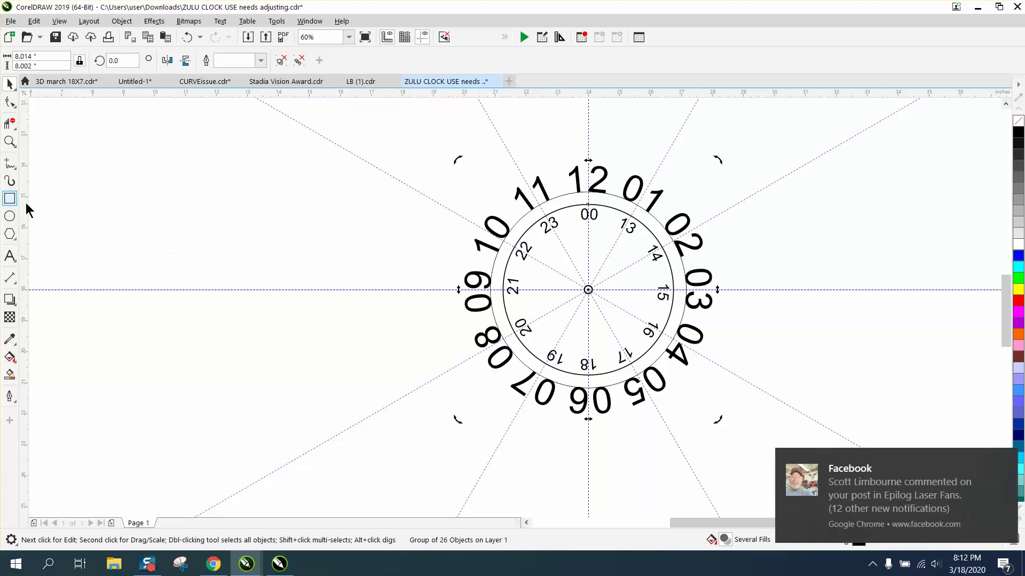
click(1000, 467)
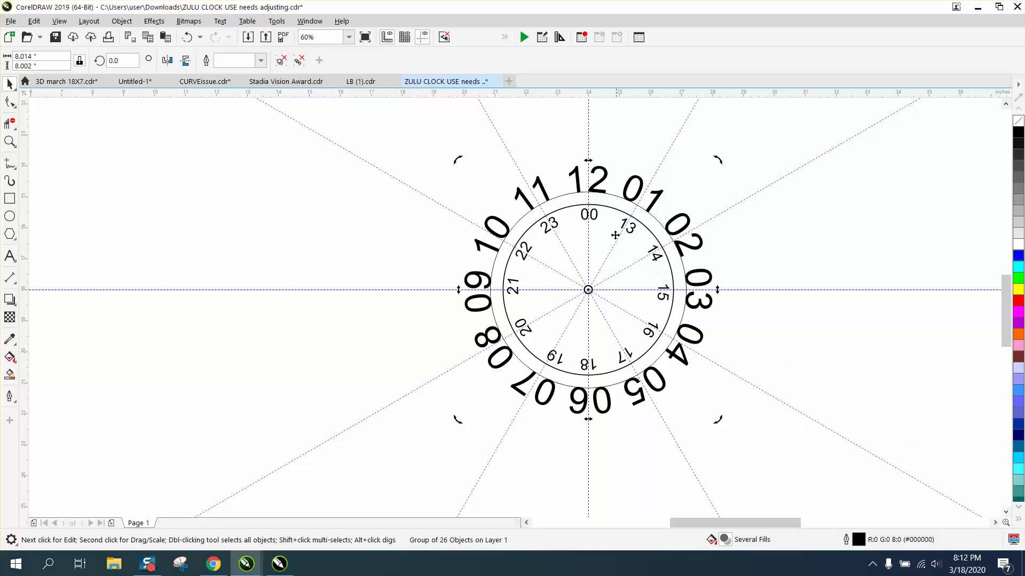
click(762, 214)
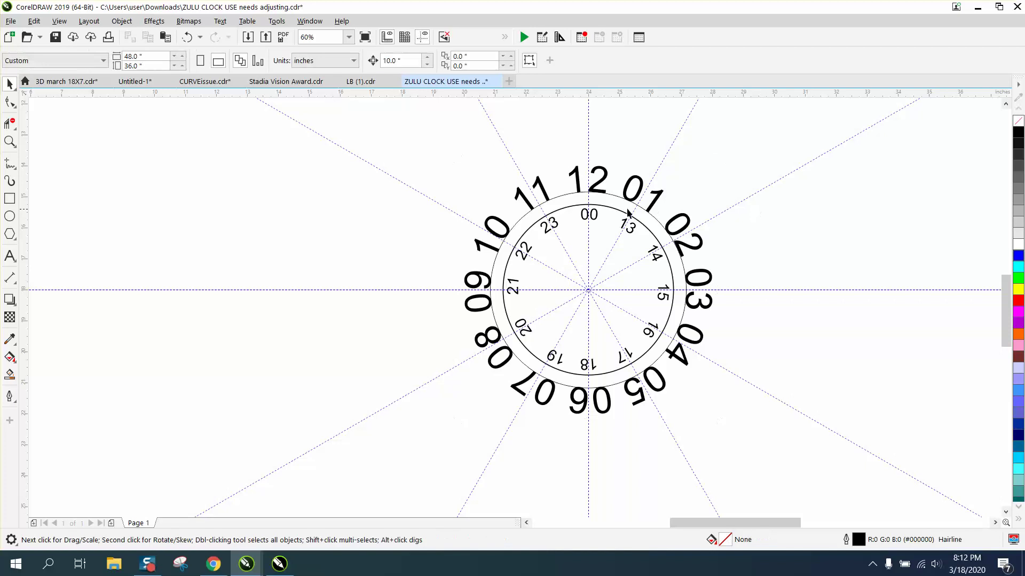
Ungroup the clock face into its separate numbers and circles.
click(597, 219)
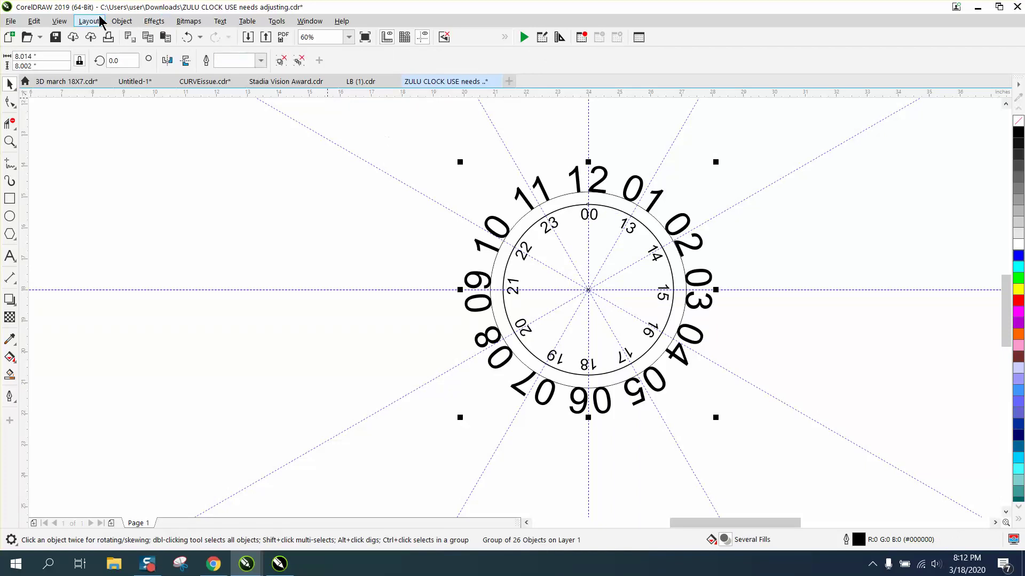
click(118, 22)
mouse_move(263, 233)
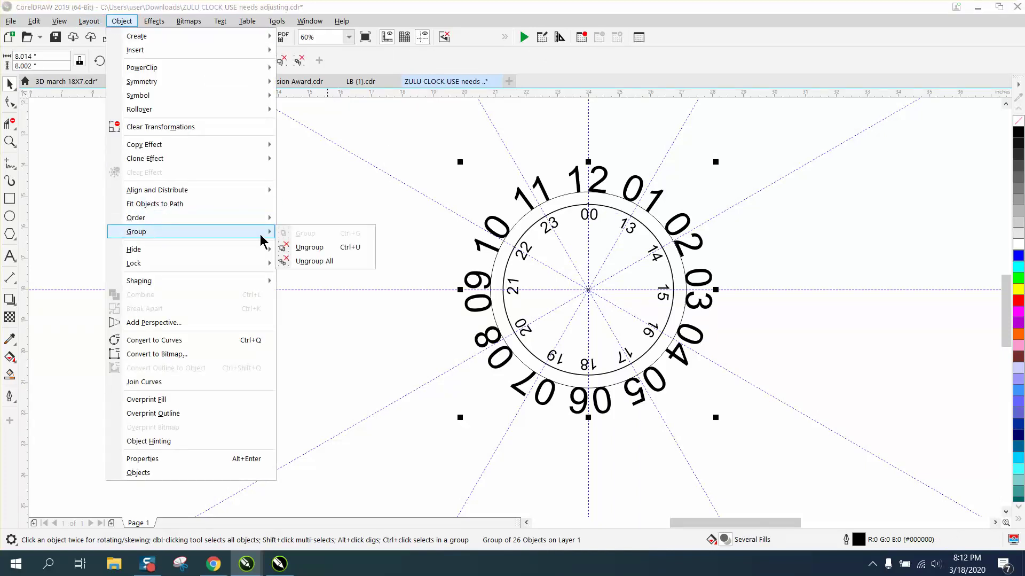
click(307, 247)
click(305, 228)
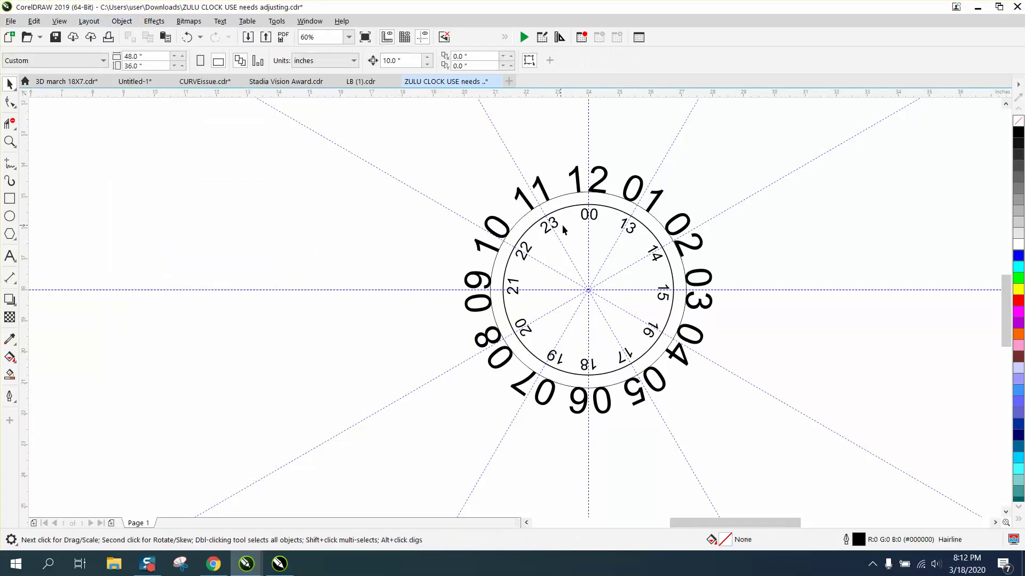
Create a 0.53 by 0.373 inch rectangle around the inner 00 and move it 10 inches right, clear of the clock.
click(596, 218)
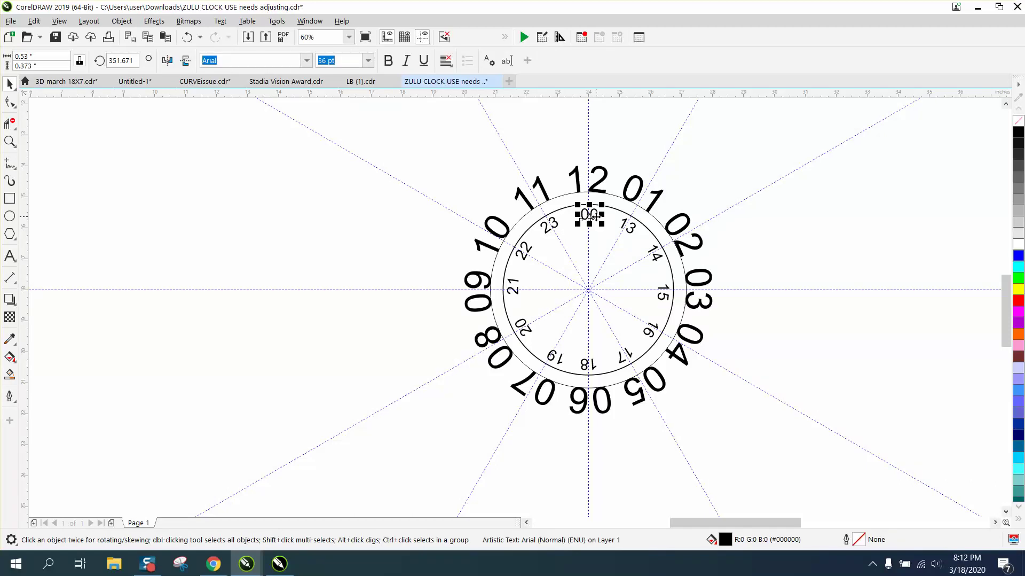
click(10, 199)
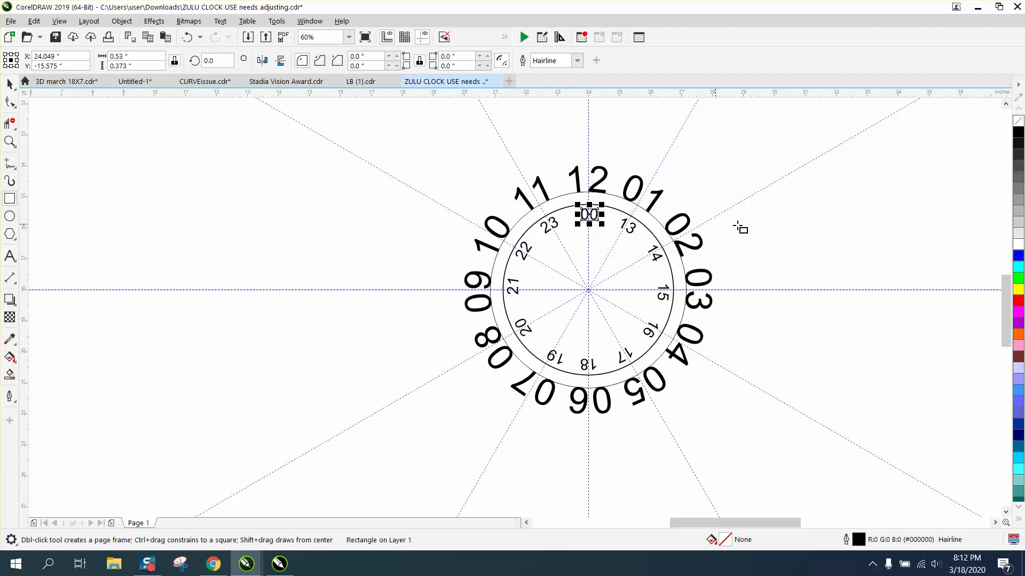
key(shift+Right)
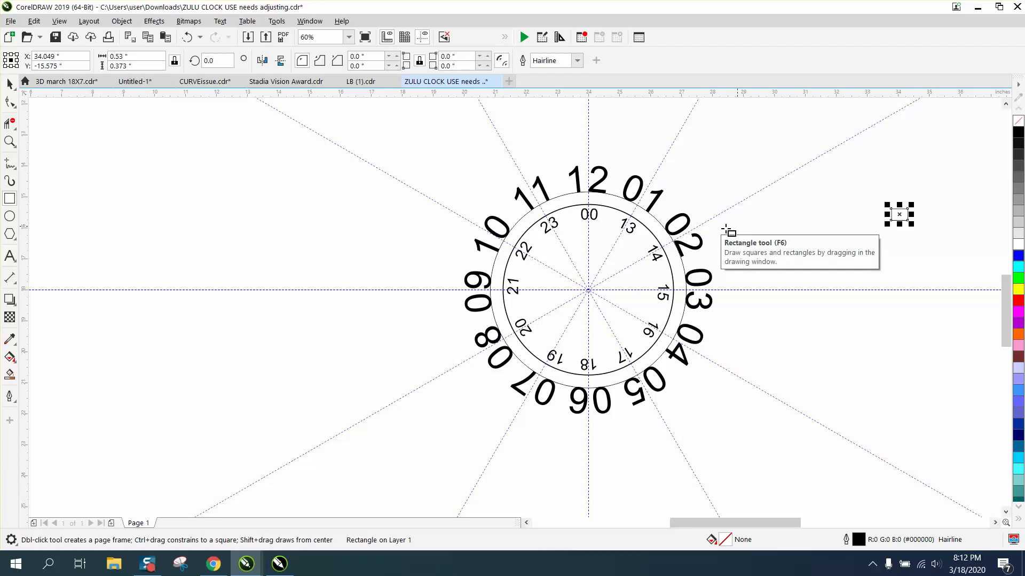
key(space)
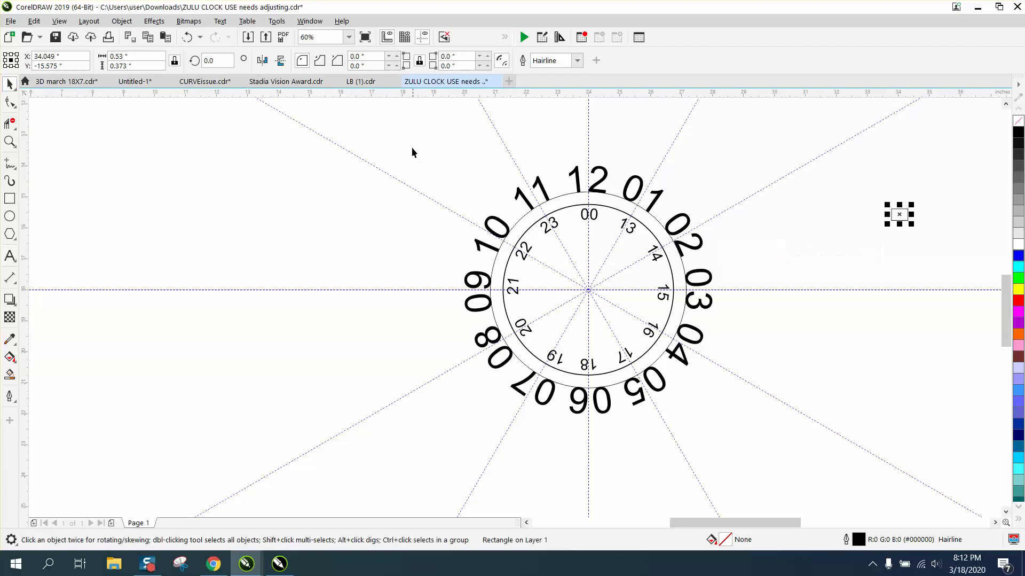
Move all the clock objects 10 inches left and return the small rectangle 10 inches left to the vertical guideline.
drag(416, 153, 865, 489)
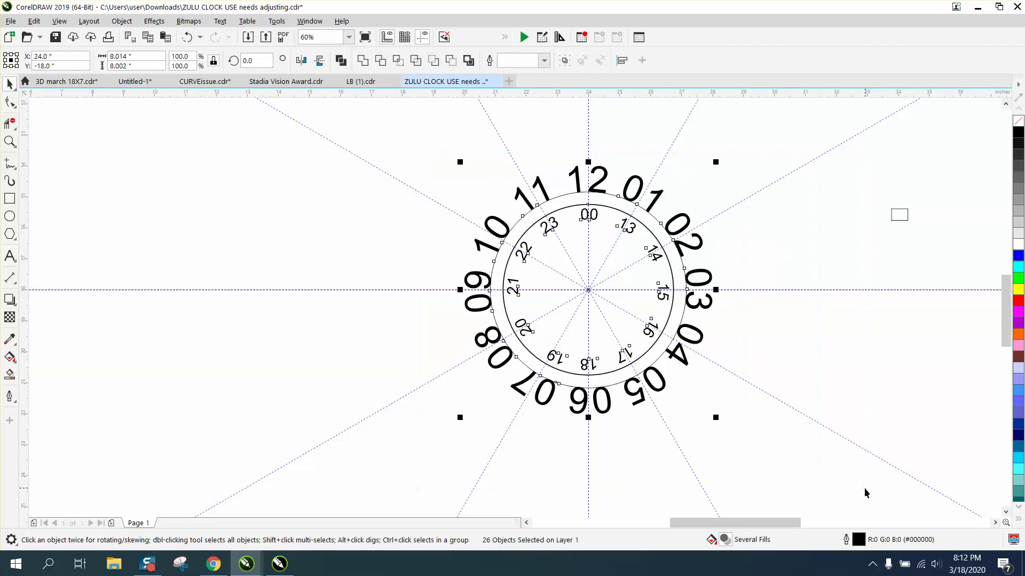
key(shift+Left)
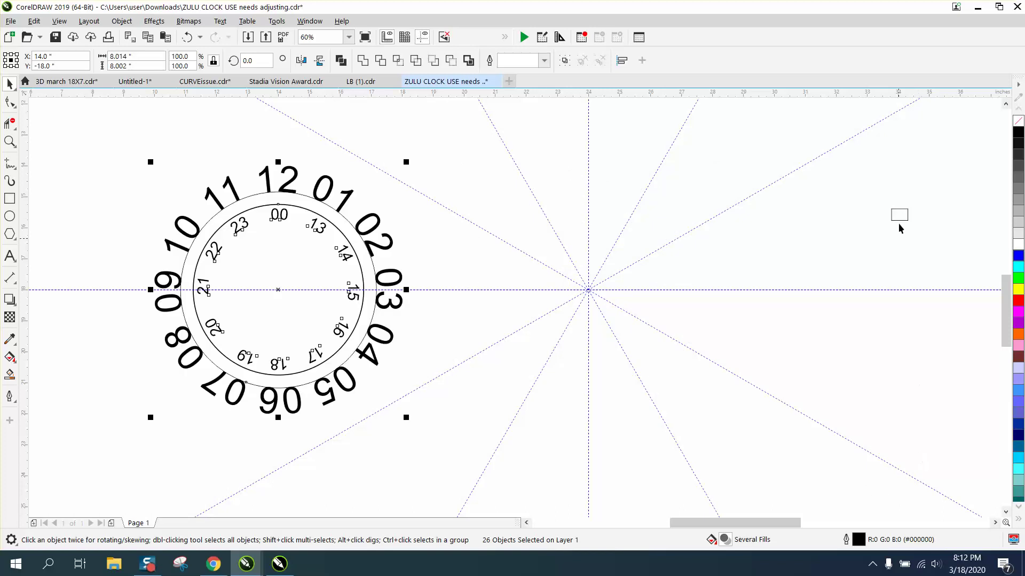
click(899, 220)
key(shift+Left)
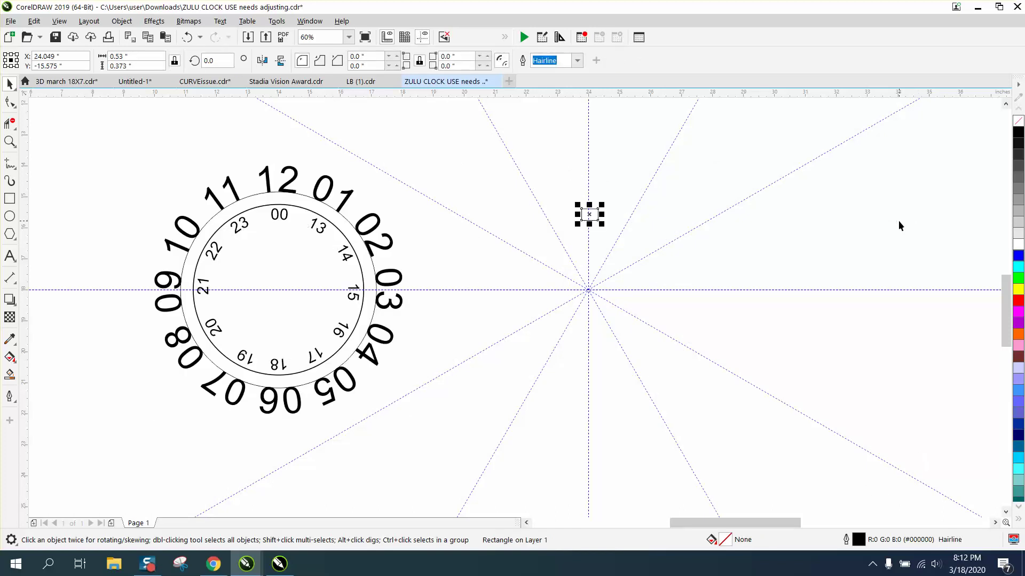
Show the Transform rotation settings and place the small rectangle's center of rotation at the guideline intersection, X 24.0, Y -18.0 inches.
click(10, 140)
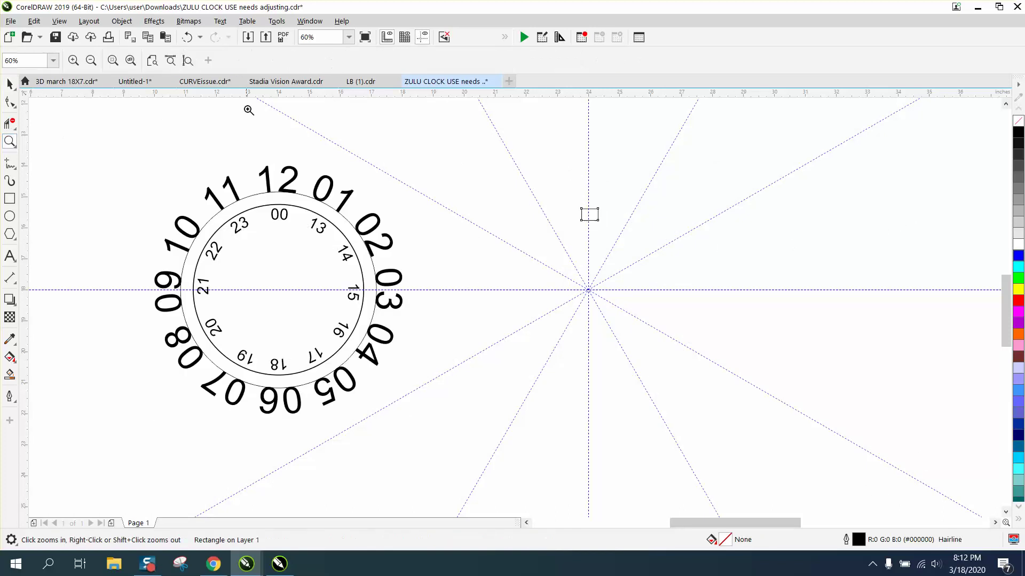
click(308, 21)
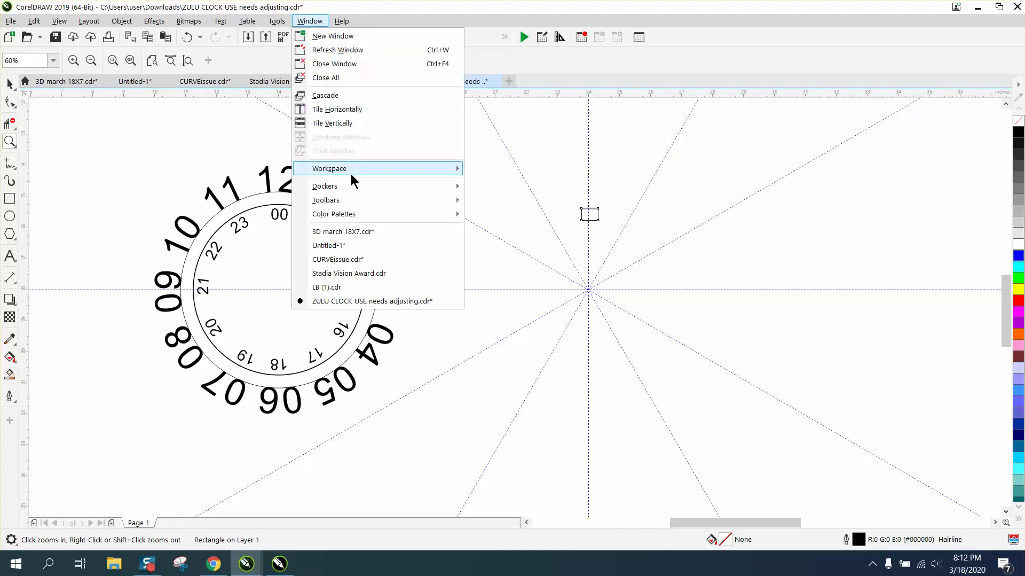
mouse_move(340, 185)
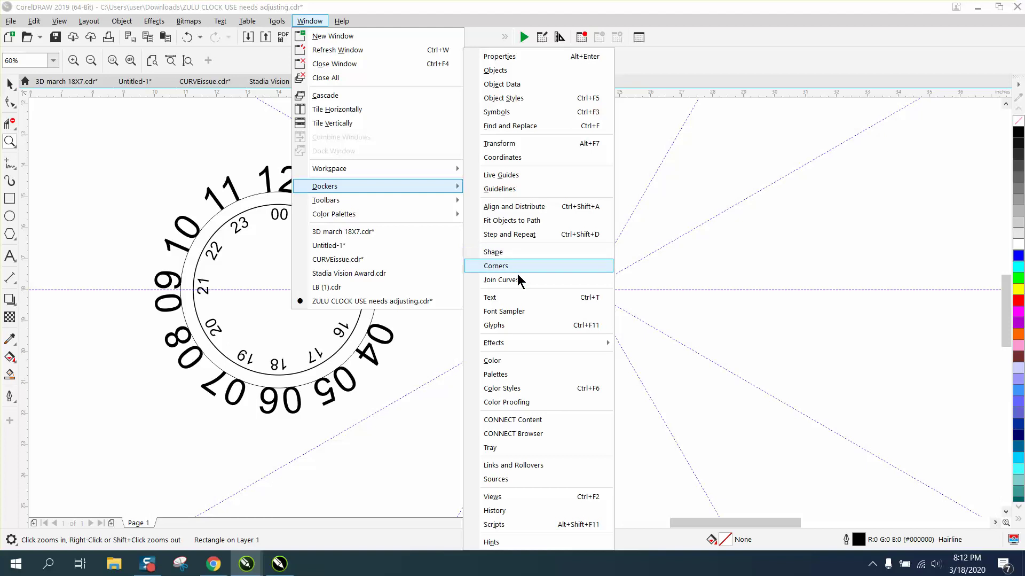
click(502, 146)
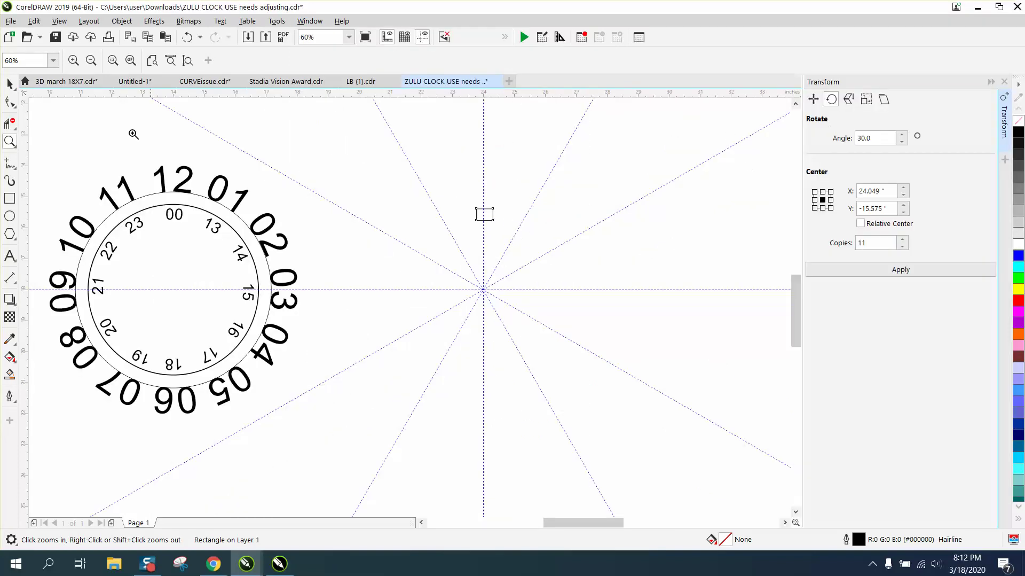
click(9, 84)
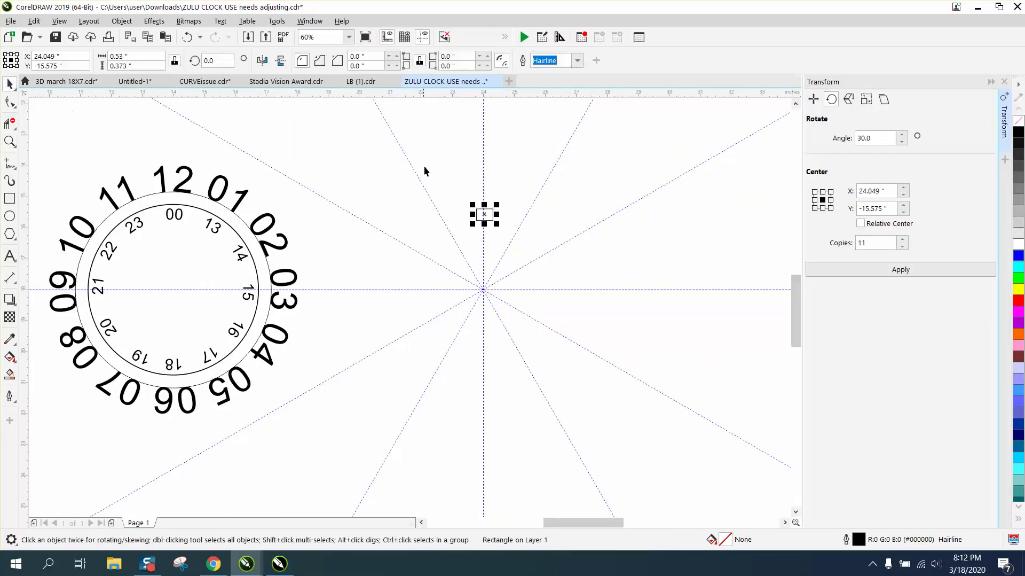
click(486, 215)
drag(485, 214, 485, 290)
click(508, 196)
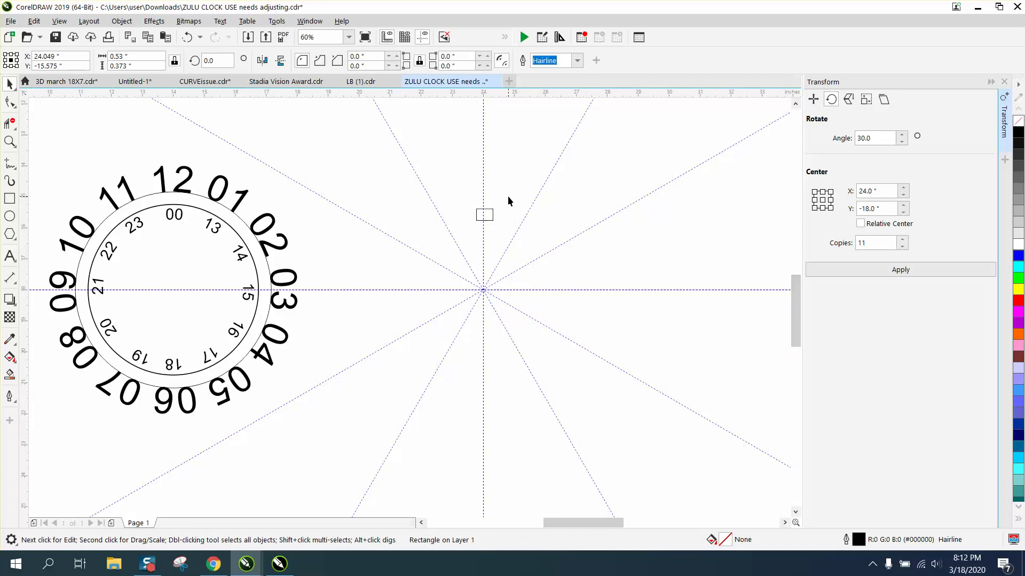
Create 11 copies of the small rectangle rotated at 30-degree intervals around the guideline intersection.
click(490, 213)
click(489, 212)
click(878, 244)
click(892, 269)
click(630, 241)
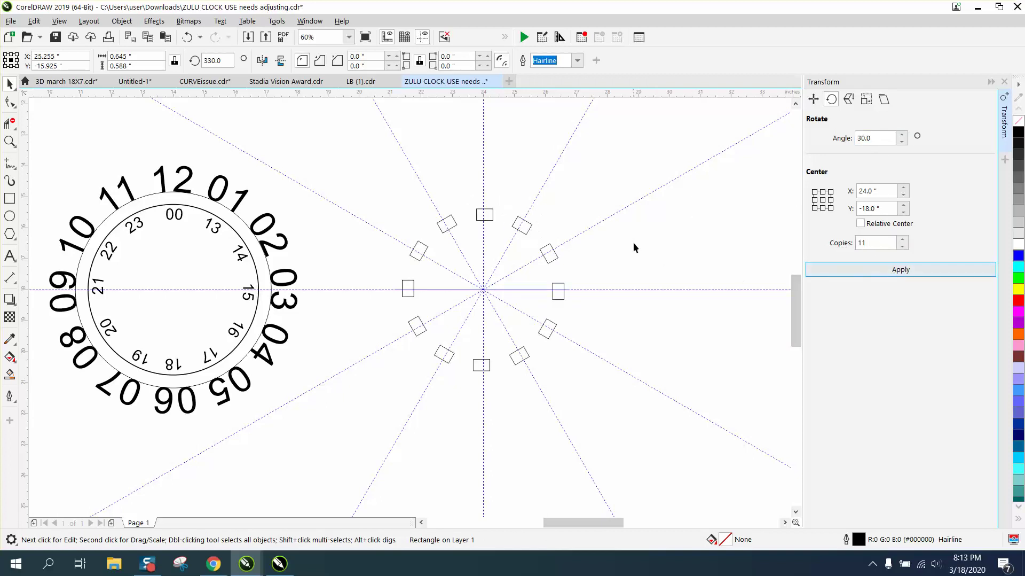
Align the inner 00 horizontally with the center of the rectangle at the twelve o'clock position.
click(177, 220)
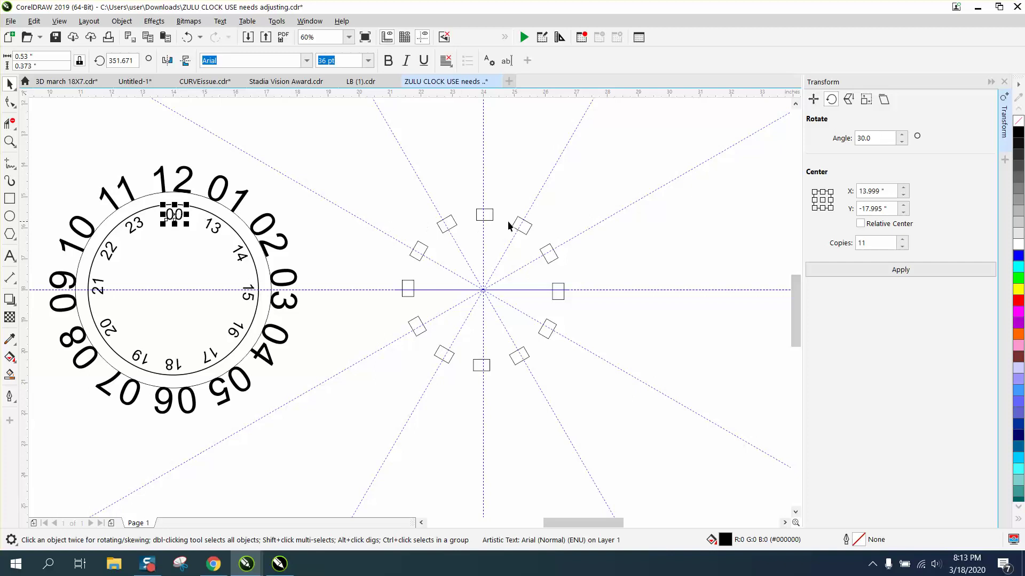
shift+click(492, 218)
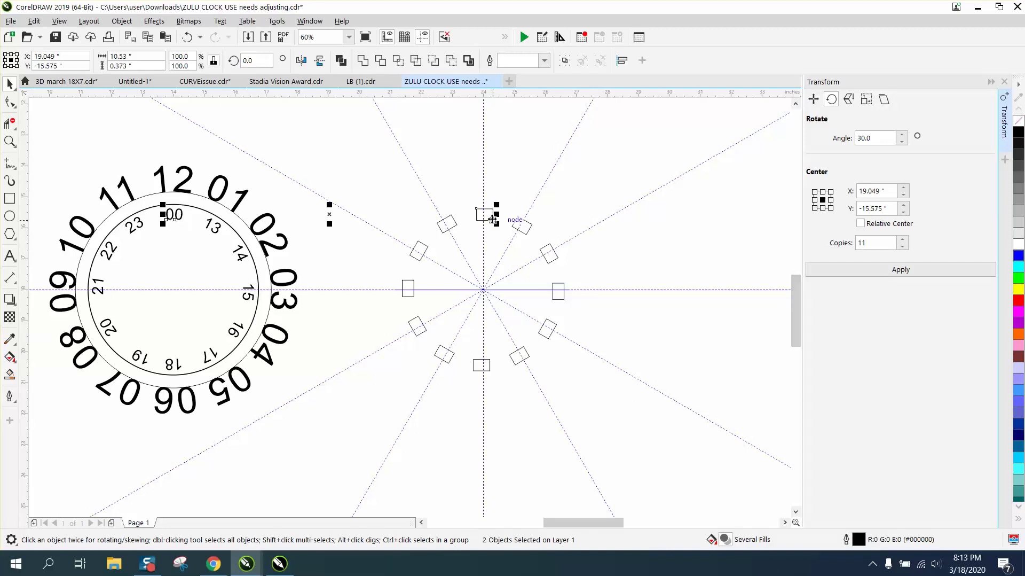
key(c)
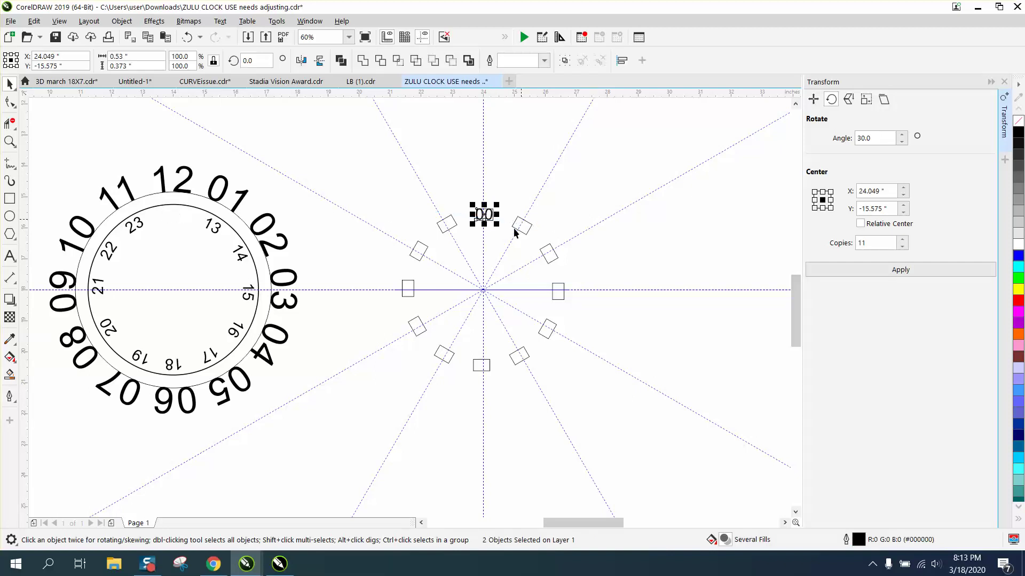
Center the inner 23 horizontally and vertically on the rotated rectangle at the eleven o'clock position.
click(141, 226)
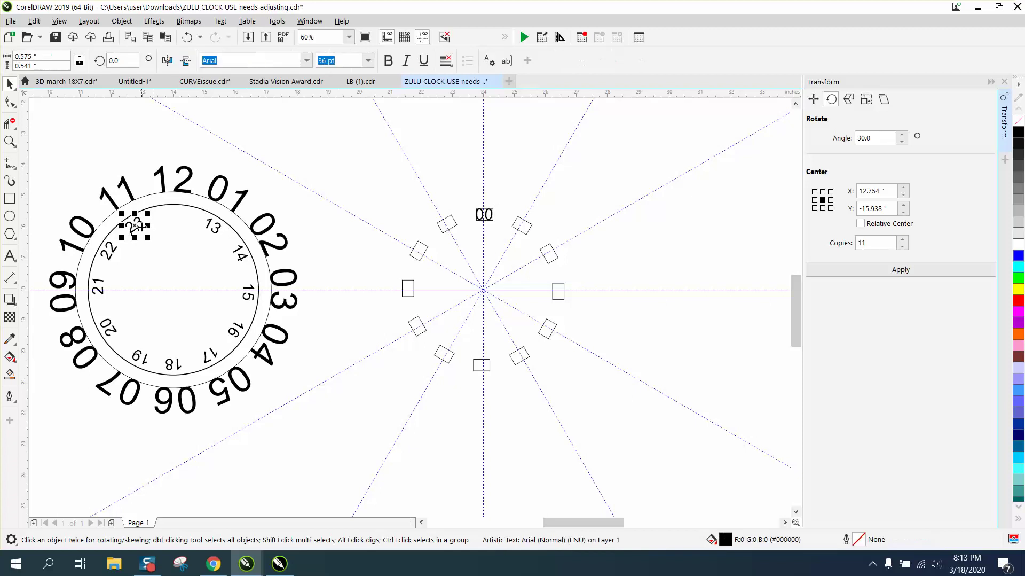
shift+click(452, 230)
key(e)
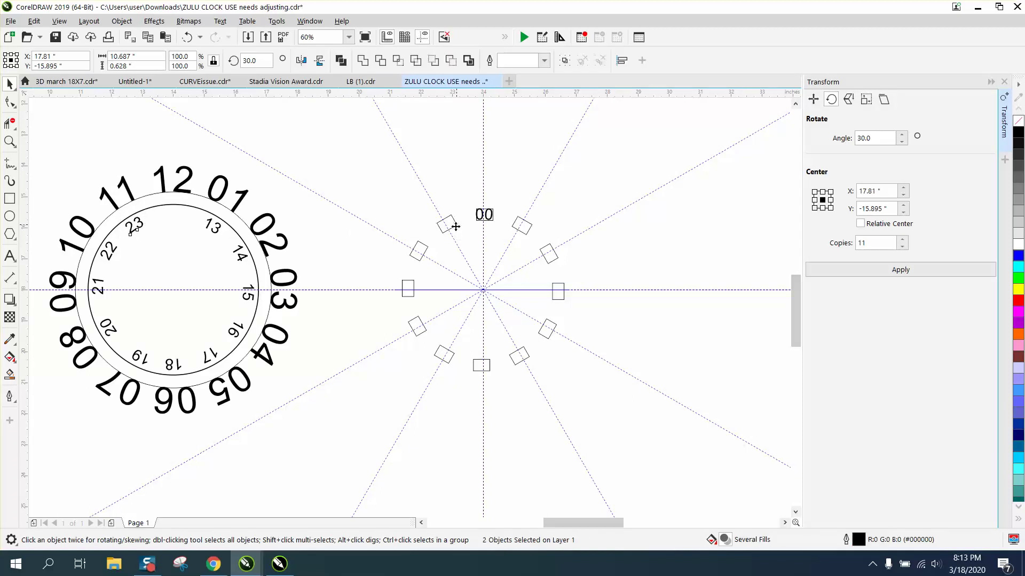
key(c)
key(e)
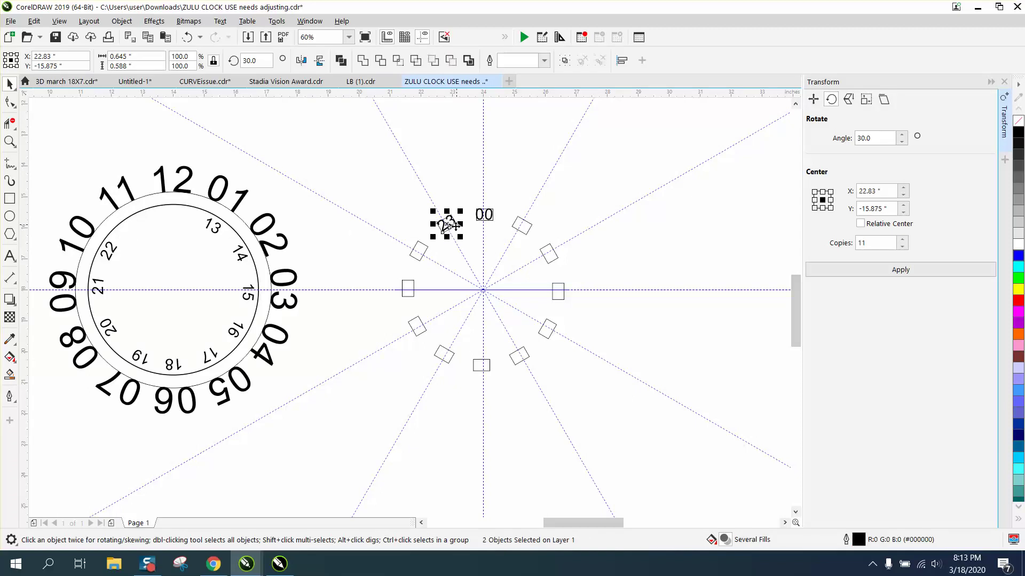
Center the inner 22 horizontally and vertically on the rotated rectangle at the ten o'clock position.
click(113, 249)
click(113, 254)
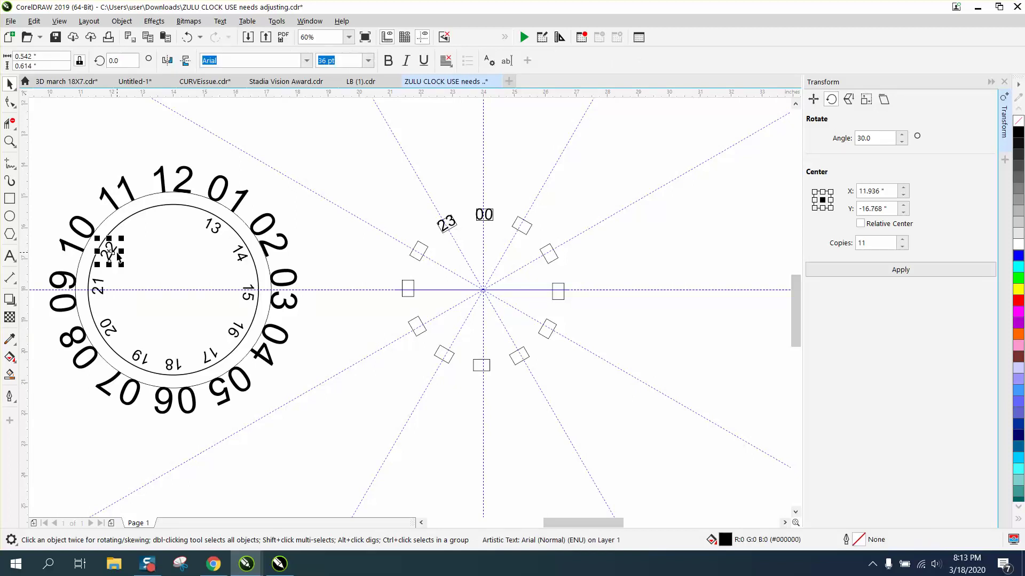
shift+click(427, 247)
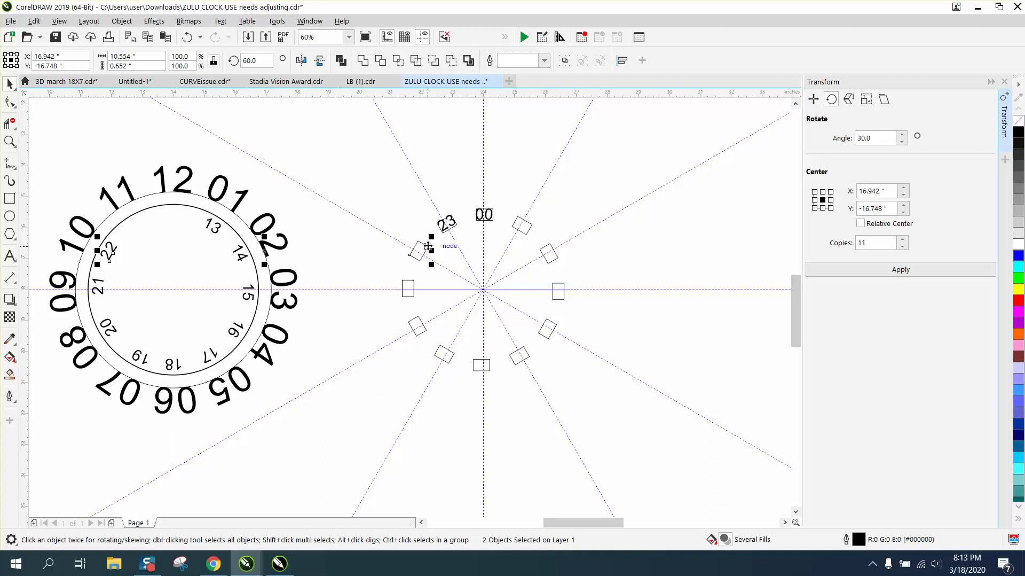
key(c)
key(e)
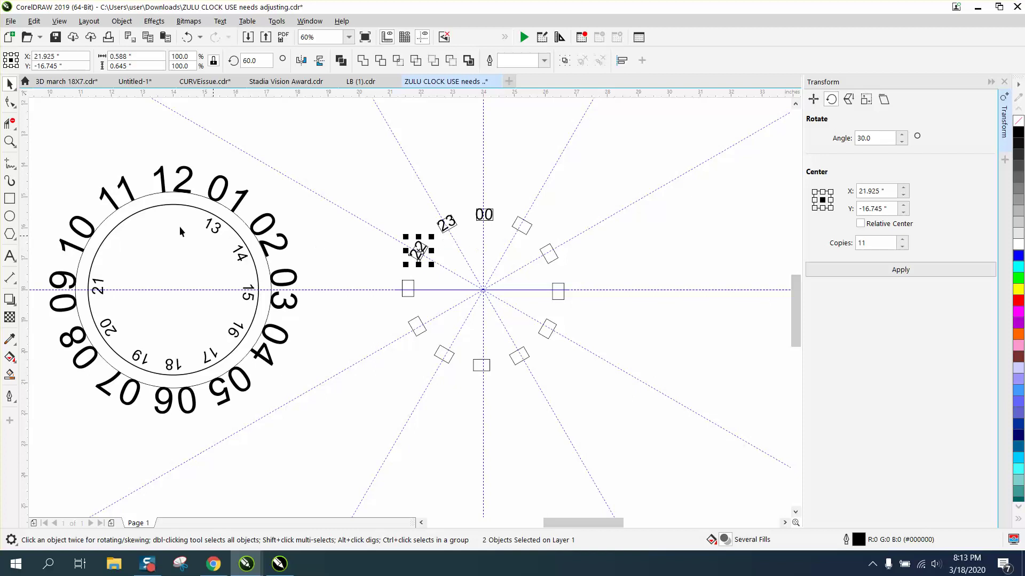
Center the inner 21 on the rectangle at the nine o'clock position and clear the selection.
click(100, 287)
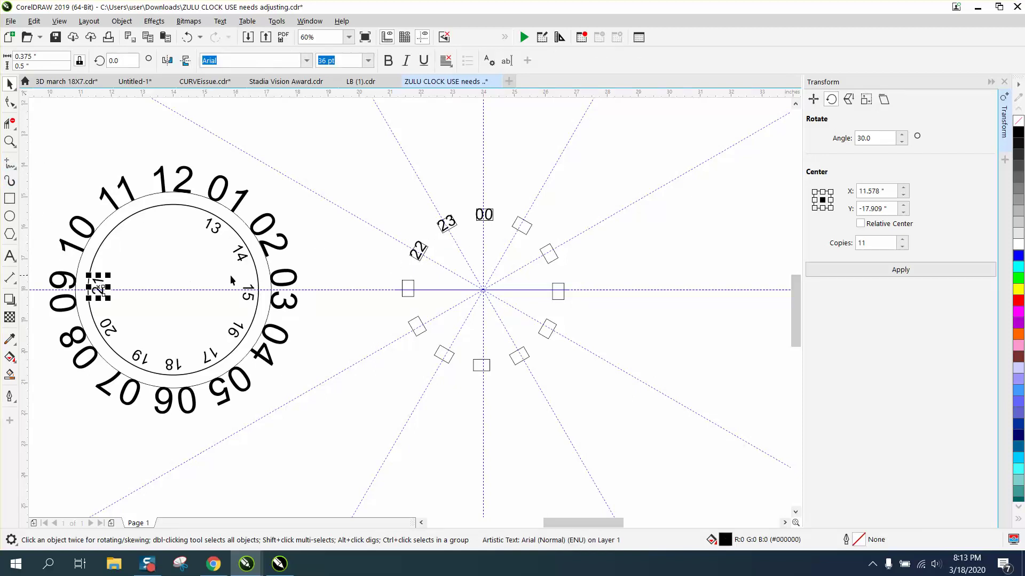
shift+click(405, 286)
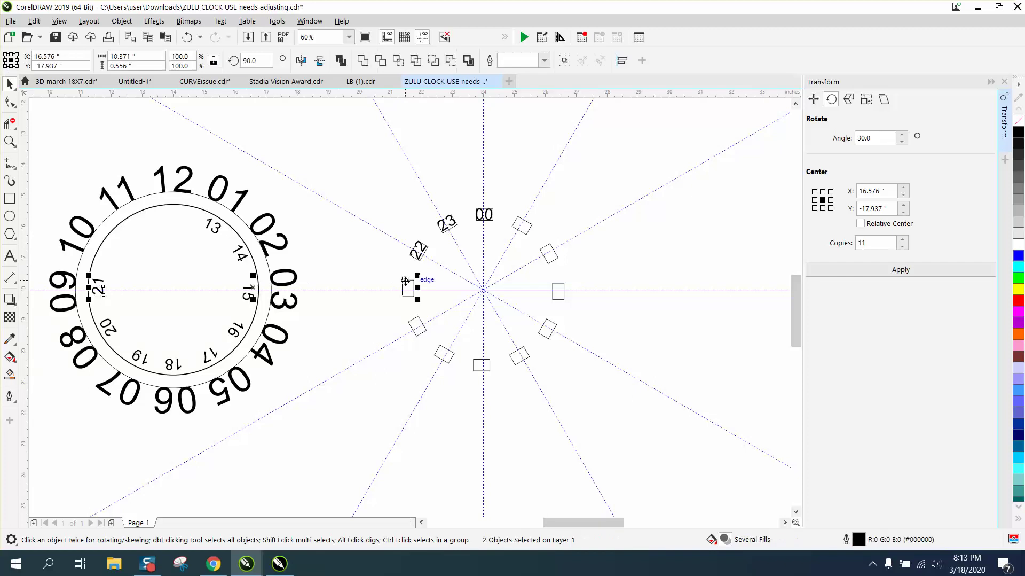
key(c)
key(e)
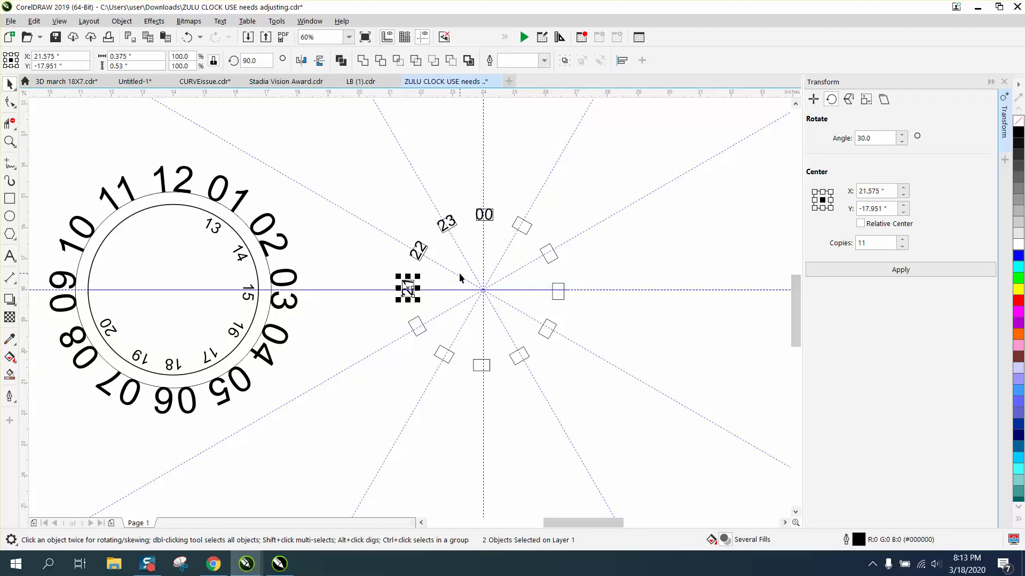
click(318, 255)
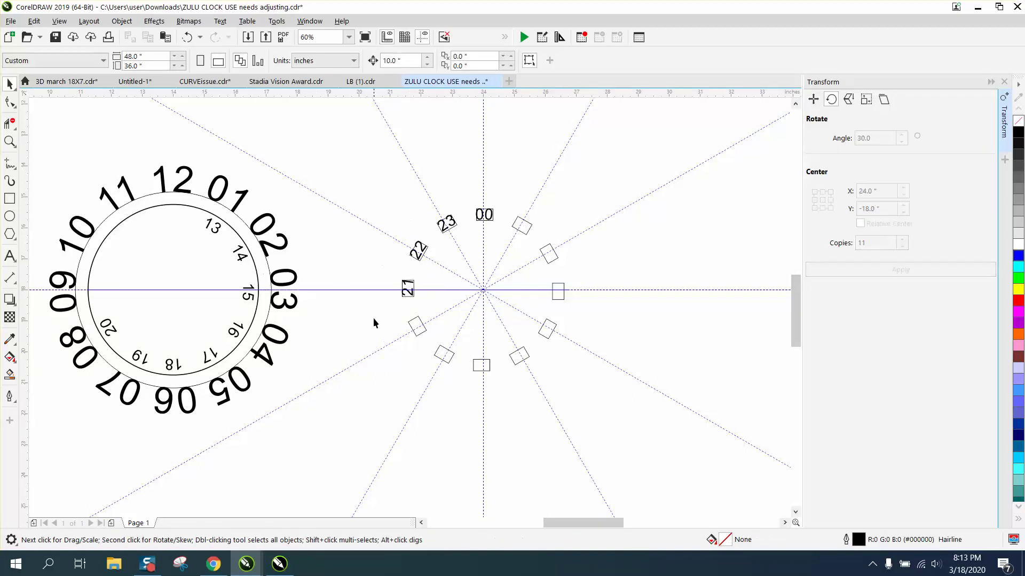
Inspect the realigned inner numbers up close and hide the guidelines.
click(10, 141)
drag(303, 156, 615, 356)
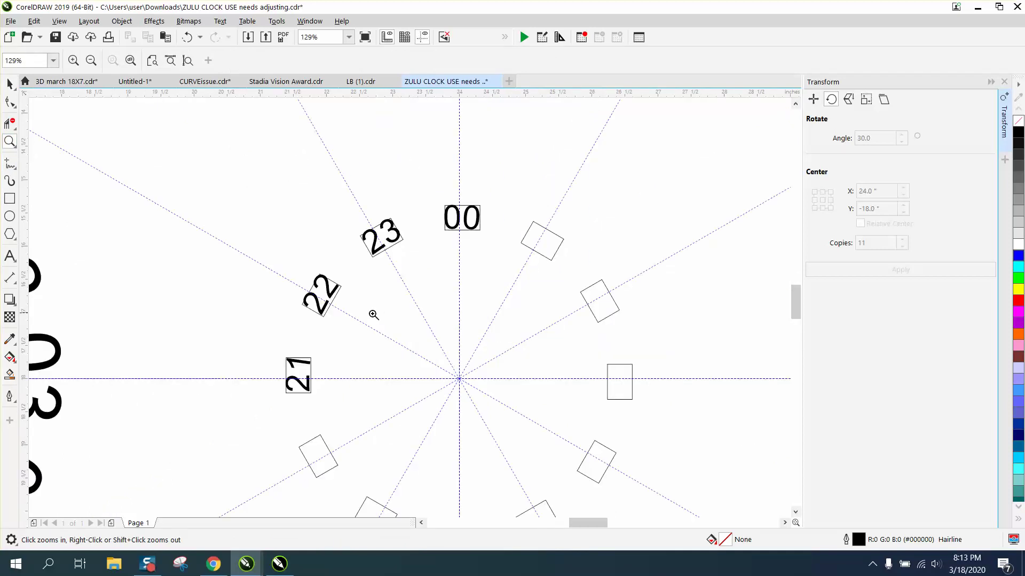
click(10, 84)
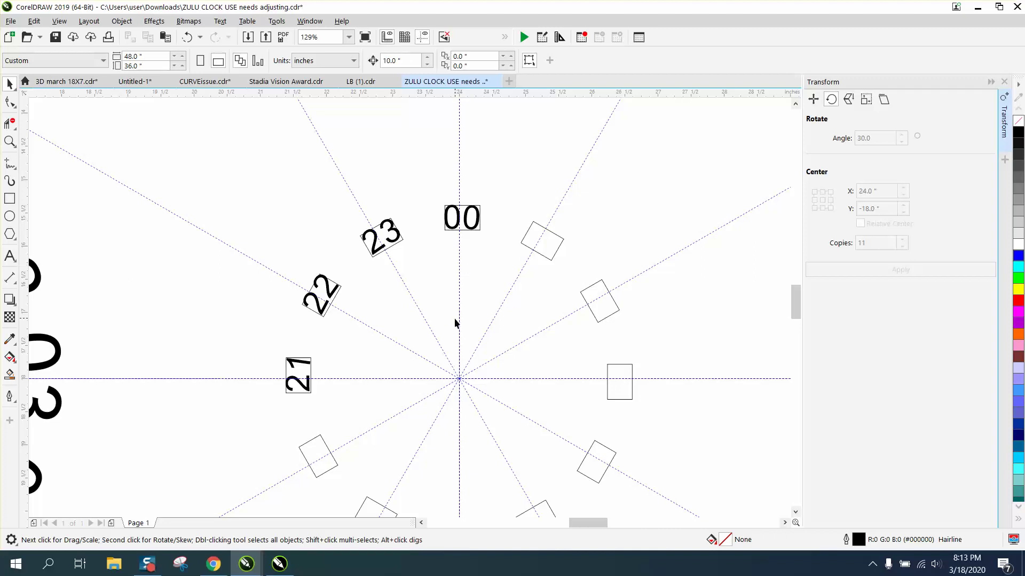
click(426, 36)
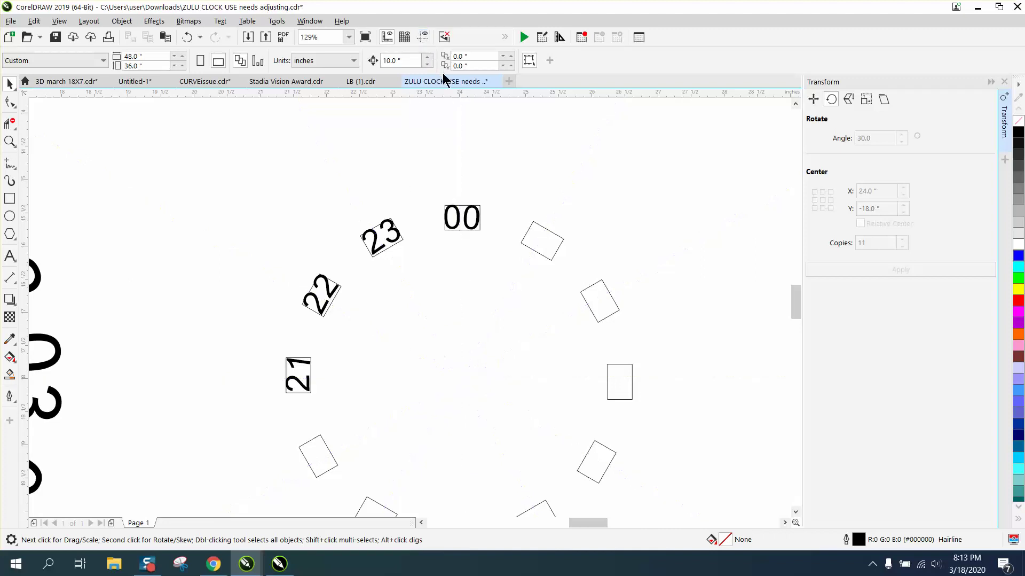
scroll(331, 275, down, 3)
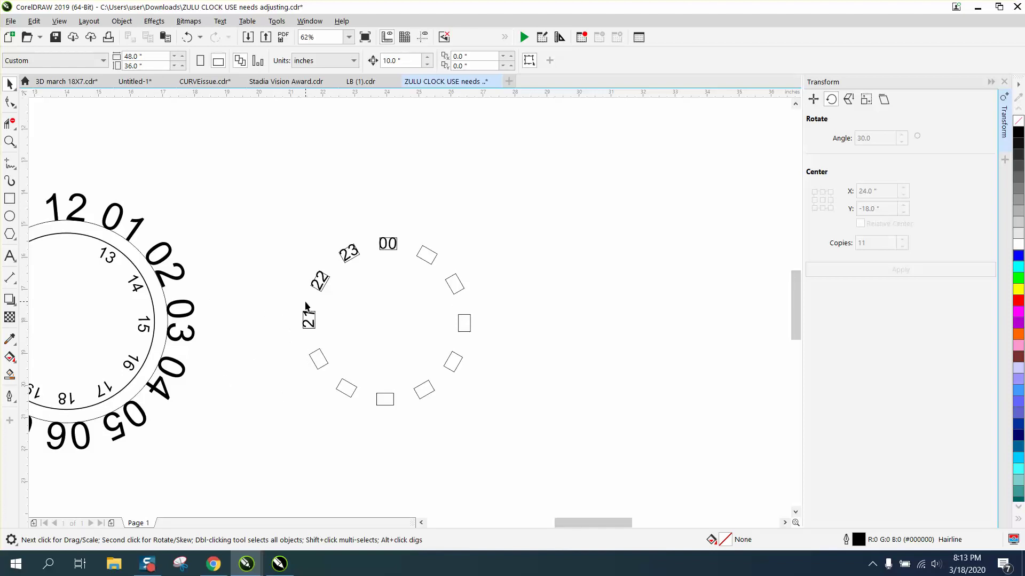
Group the original clock's circles and numbers and move the group 10 inches right over the ring of rectangles.
click(77, 213)
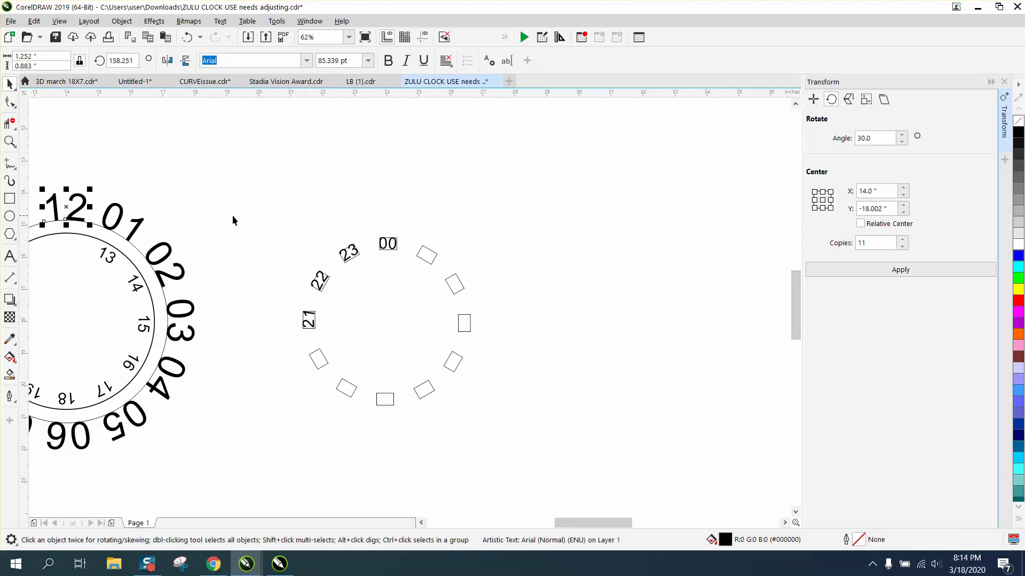
scroll(245, 218, down, 1)
scroll(267, 223, down, 1)
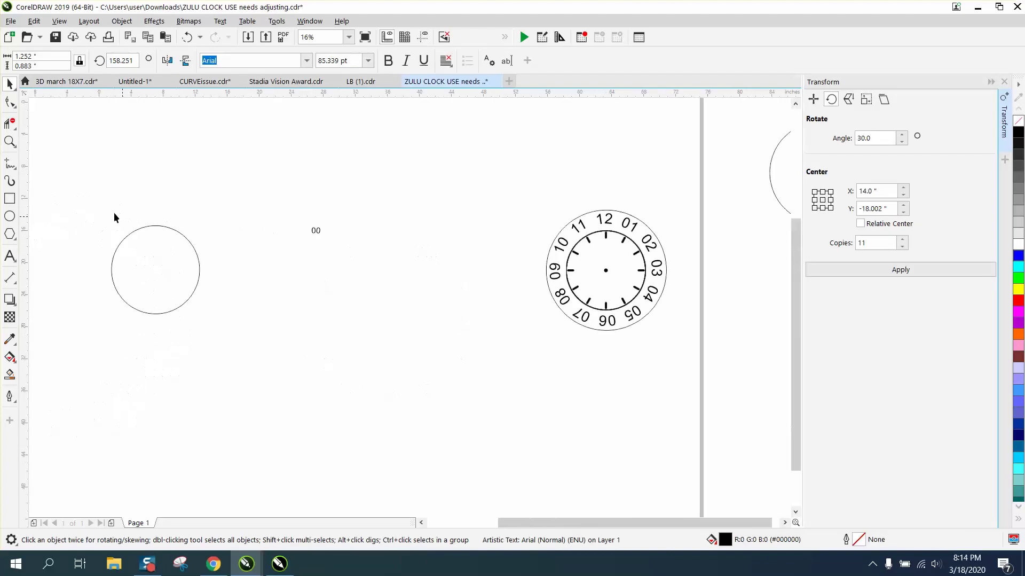
scroll(210, 215, down, 1)
drag(152, 204, 267, 289)
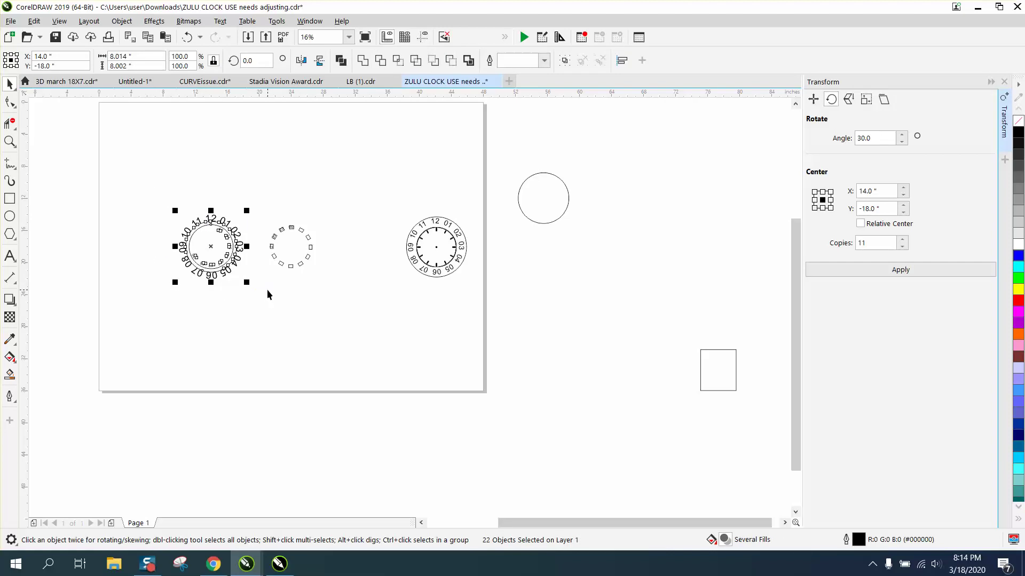
key(ctrl+g)
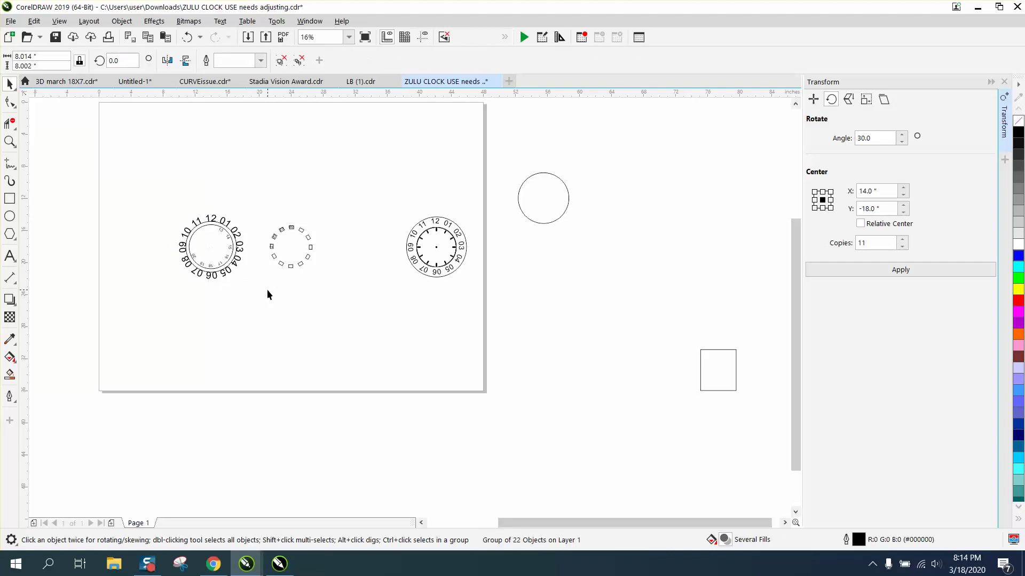
drag(267, 290, 322, 290)
Ungroup the repositioned clock face and clear the selection.
click(9, 141)
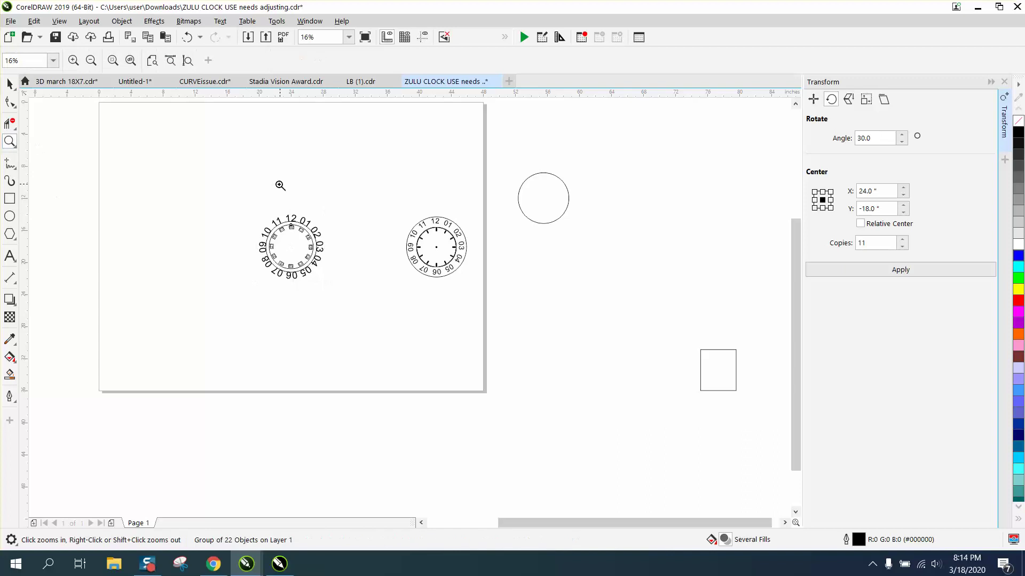
drag(224, 199, 400, 328)
click(9, 84)
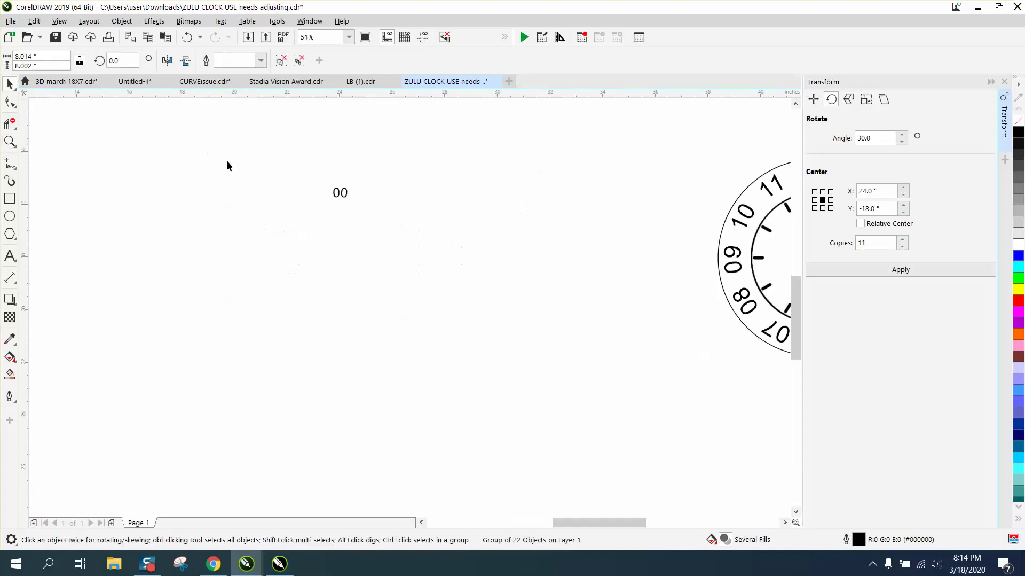
click(383, 124)
click(348, 162)
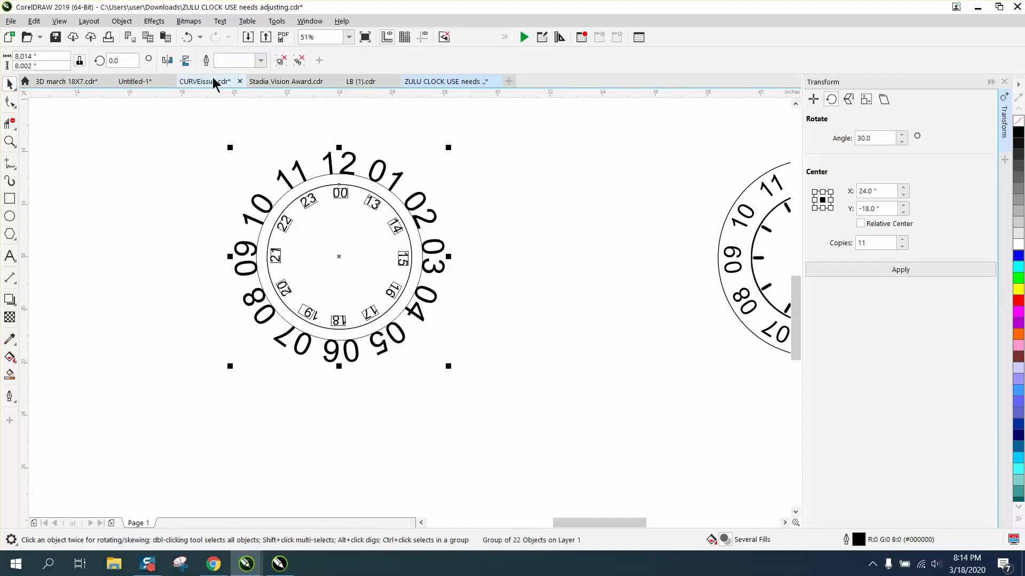
click(121, 21)
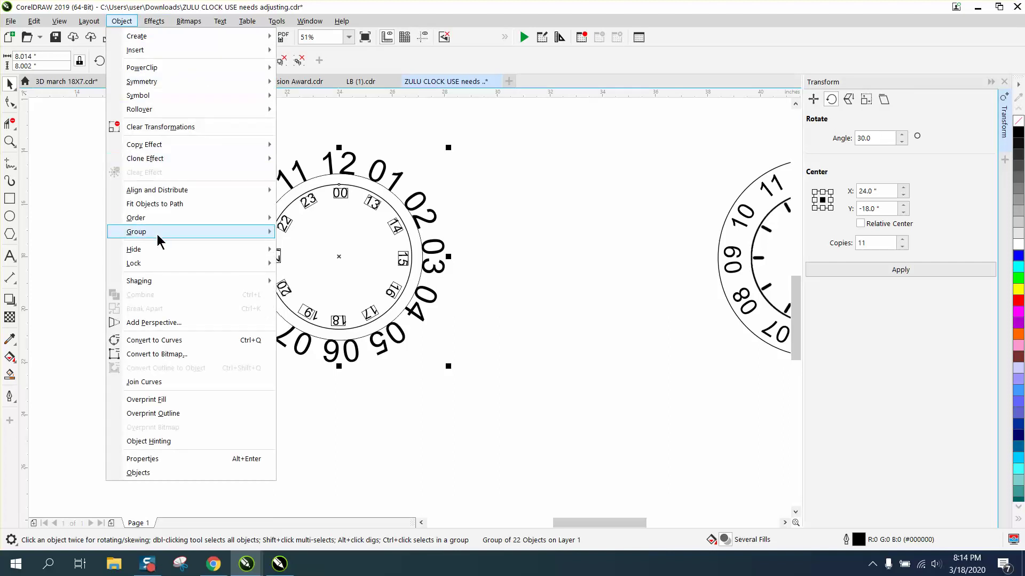
mouse_move(160, 240)
click(304, 250)
click(155, 187)
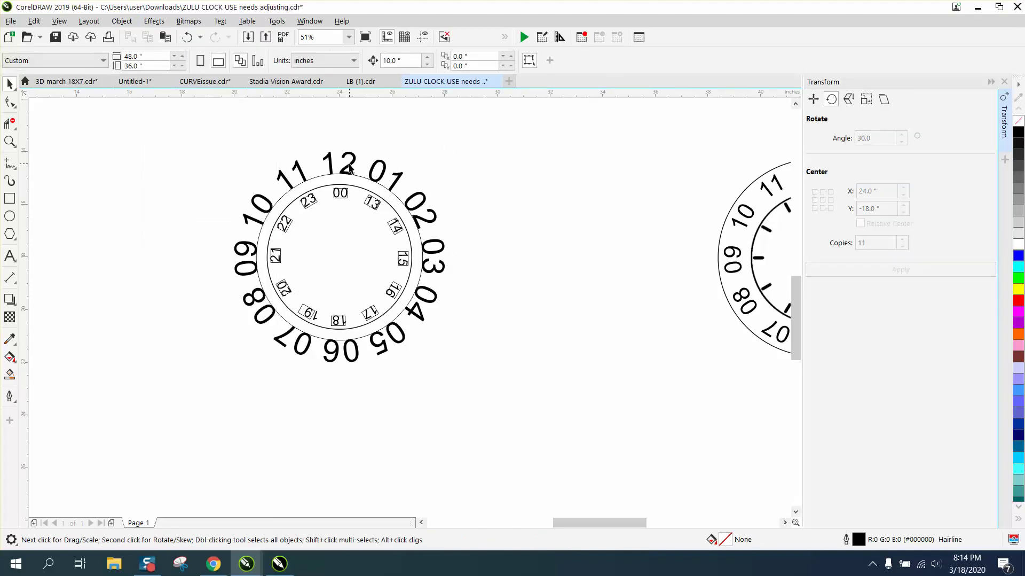
Create a 1.252 by 0.883 inch rectangle framing the outer 12 and check its fit around the number.
click(348, 169)
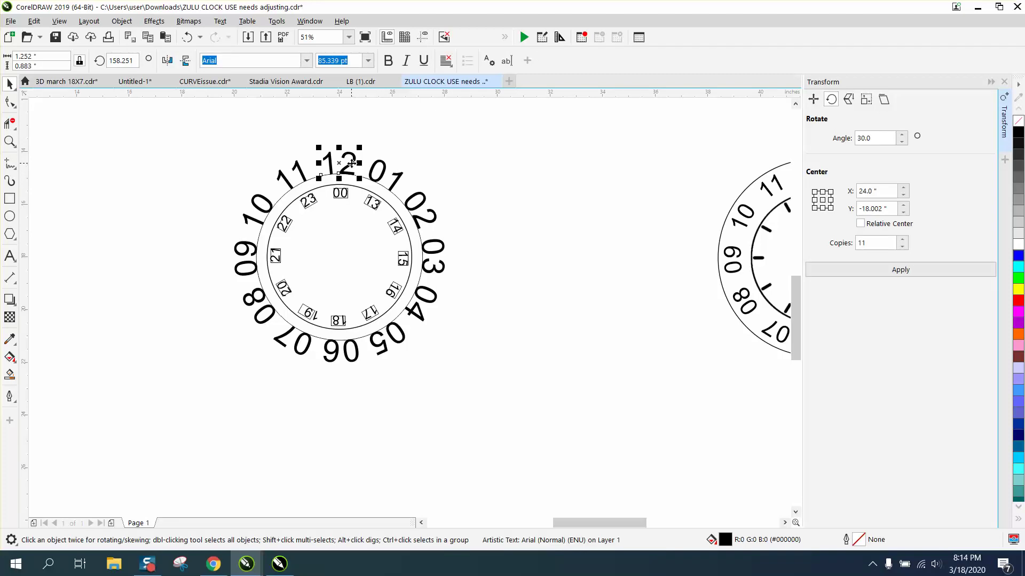
shift+double_click(9, 198)
click(10, 141)
drag(310, 140, 414, 224)
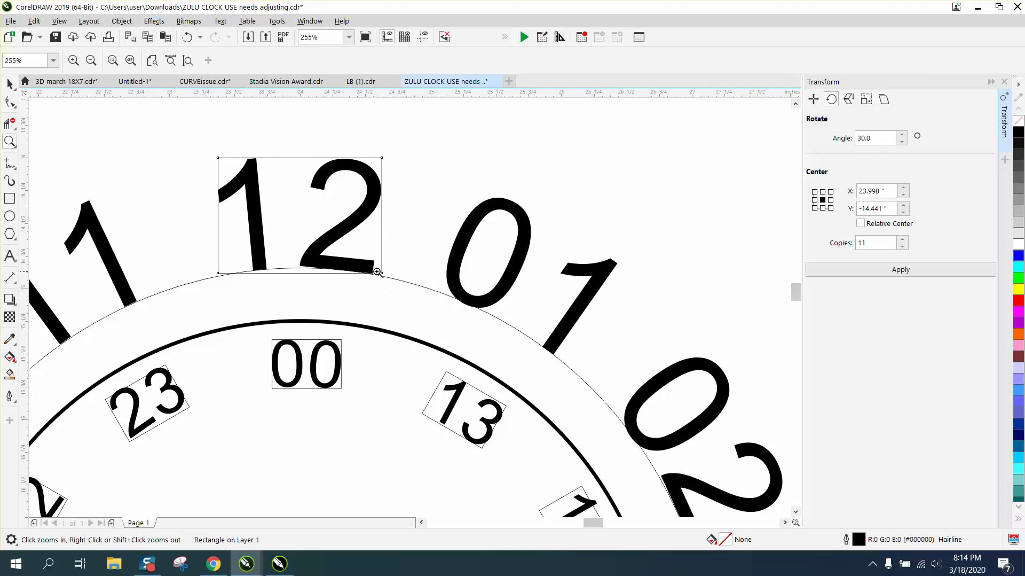
scroll(378, 240, down, 4)
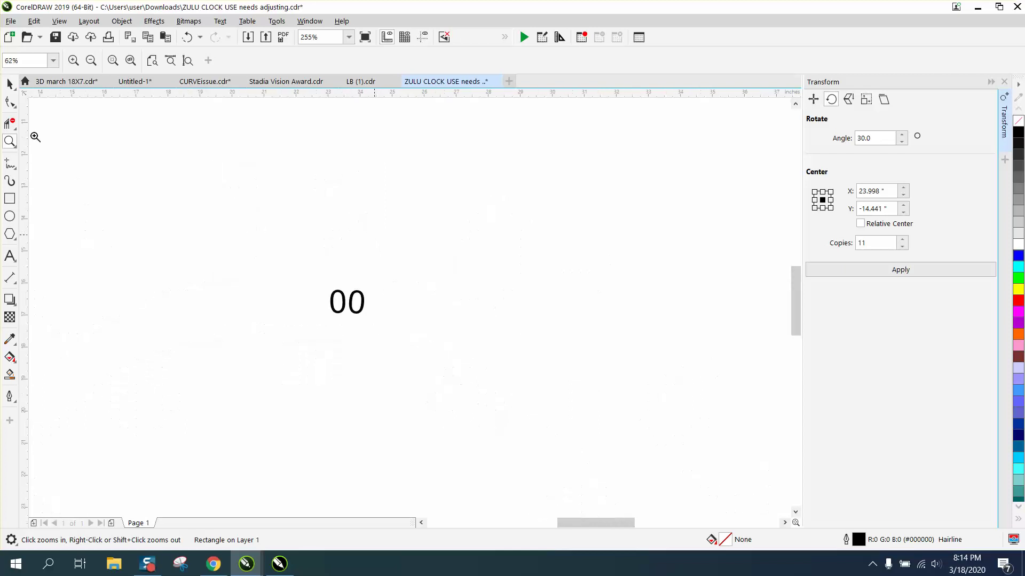
Move the rectangle framing the outer 12 10 inches right, clear of the clock face.
click(9, 84)
click(226, 146)
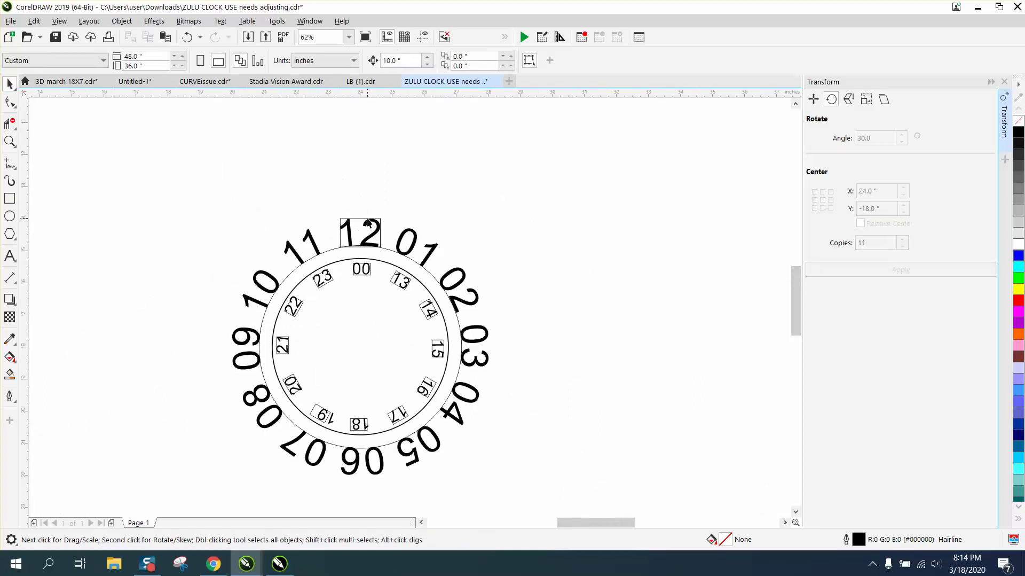
click(369, 218)
key(Right)
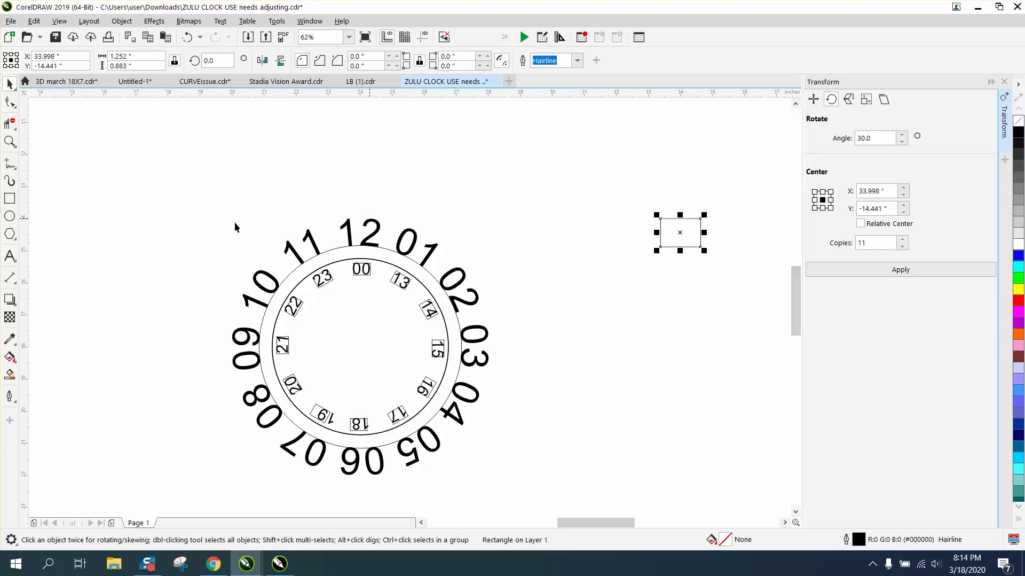
Move the outer numbers 12, 11, 10, 09 and 01 each 10 inches left, off the clock face.
click(371, 269)
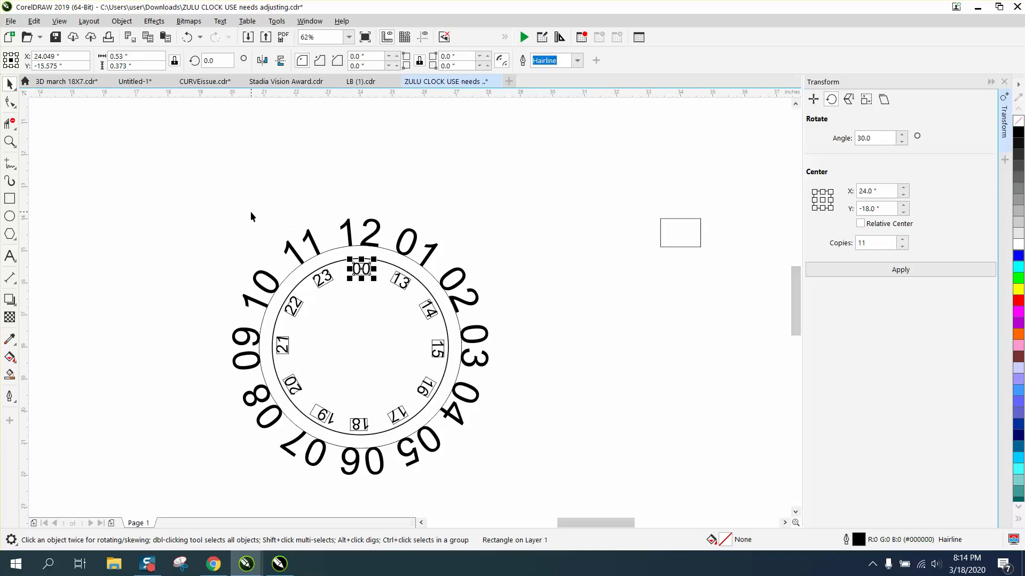
click(347, 235)
key(Left)
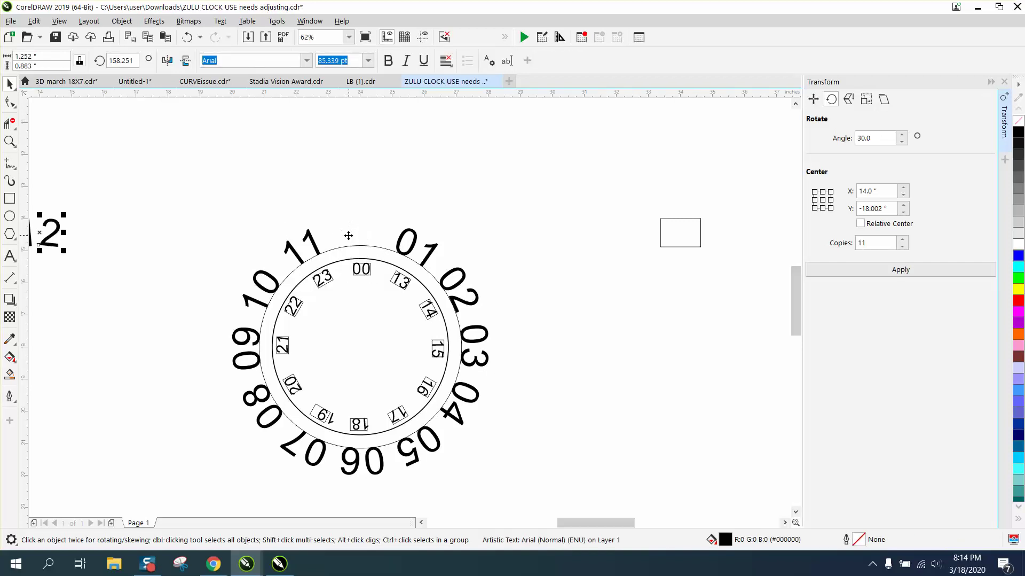
click(316, 244)
key(Left)
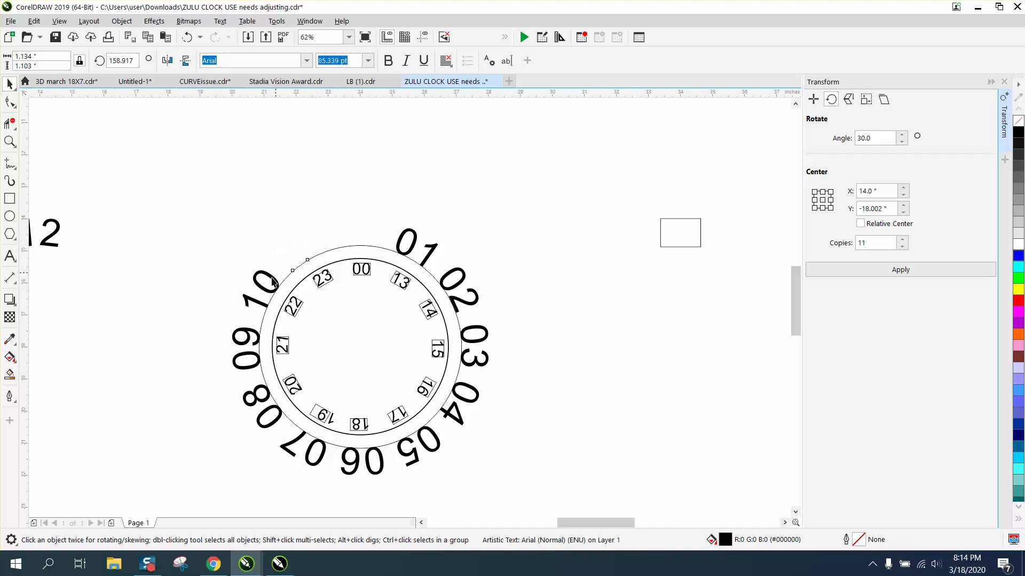
click(255, 299)
key(Left)
click(251, 329)
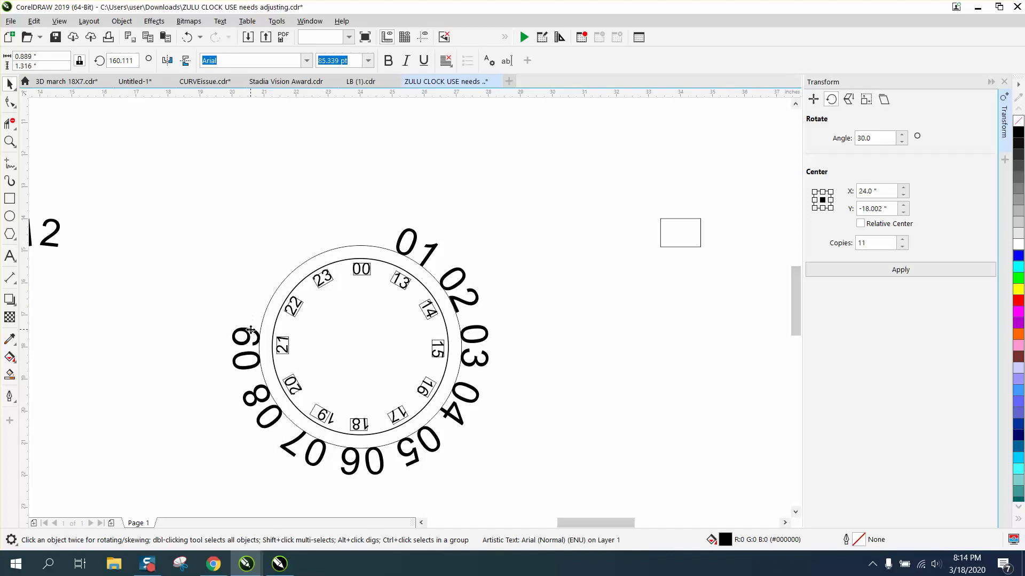
key(Left)
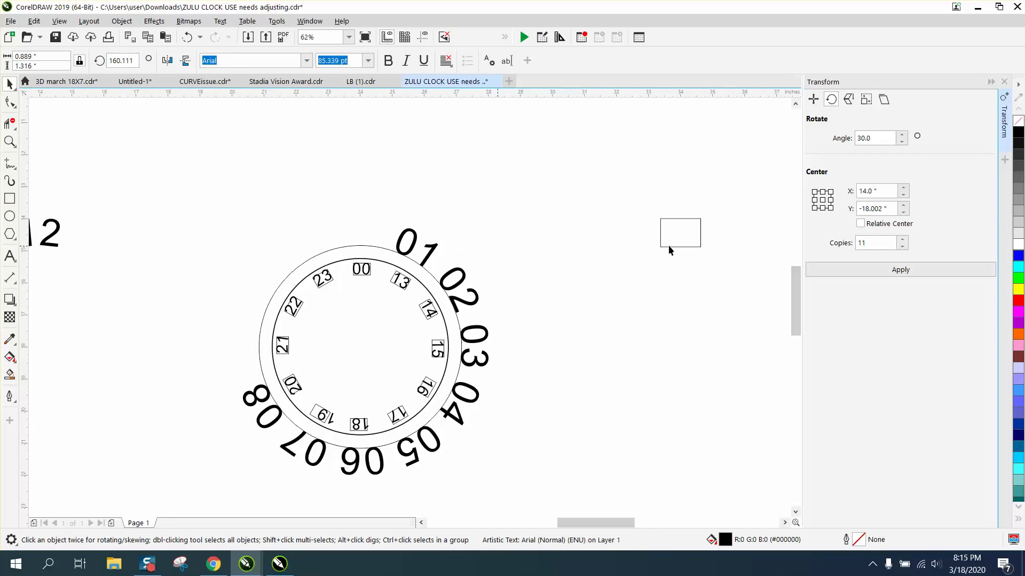
click(431, 247)
key(Left)
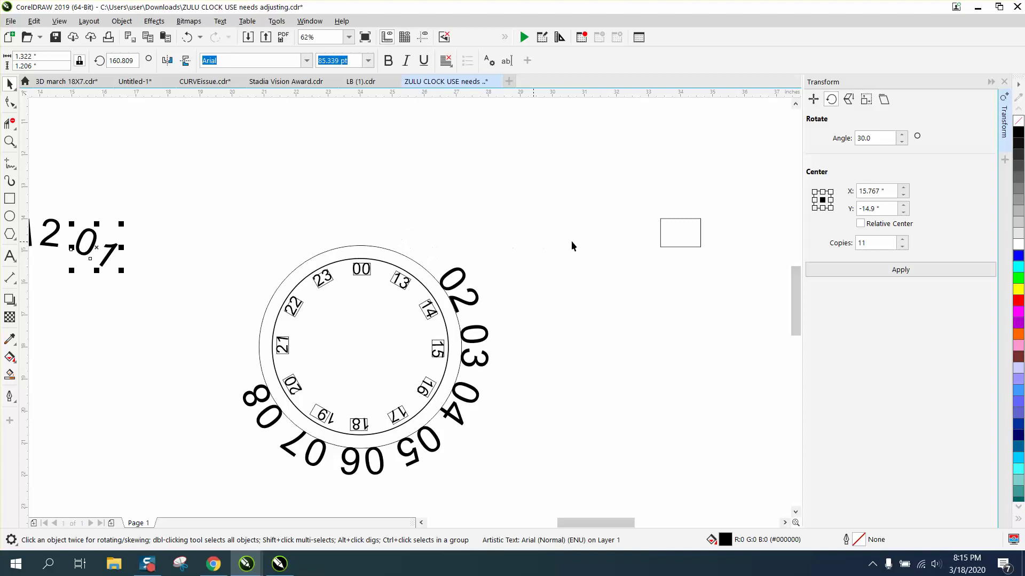
Move the blank rectangle 10 inches left onto the clock face and rotate 11 copies at 30° intervals around the clock's center.
click(669, 246)
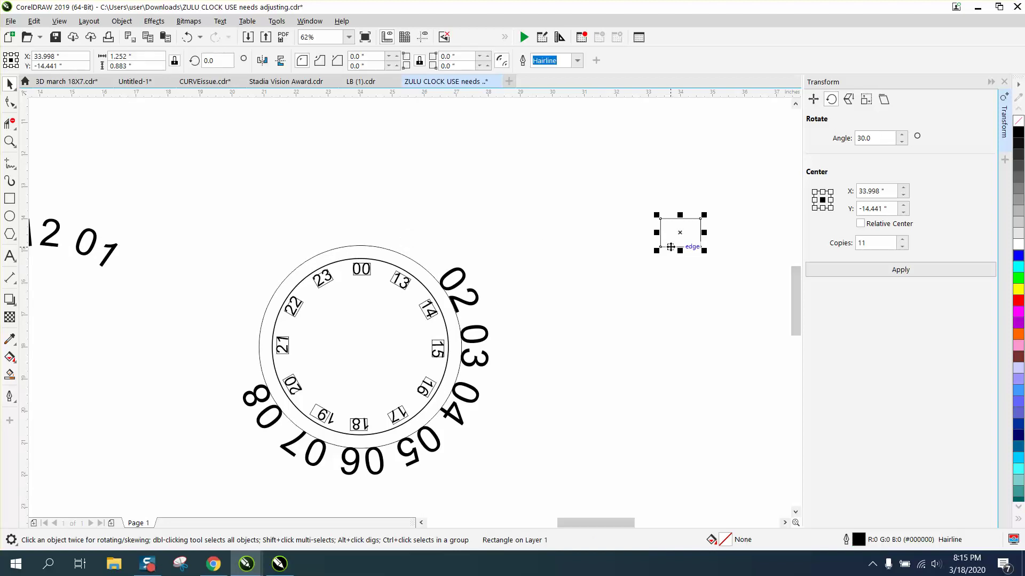
key(shift+Left)
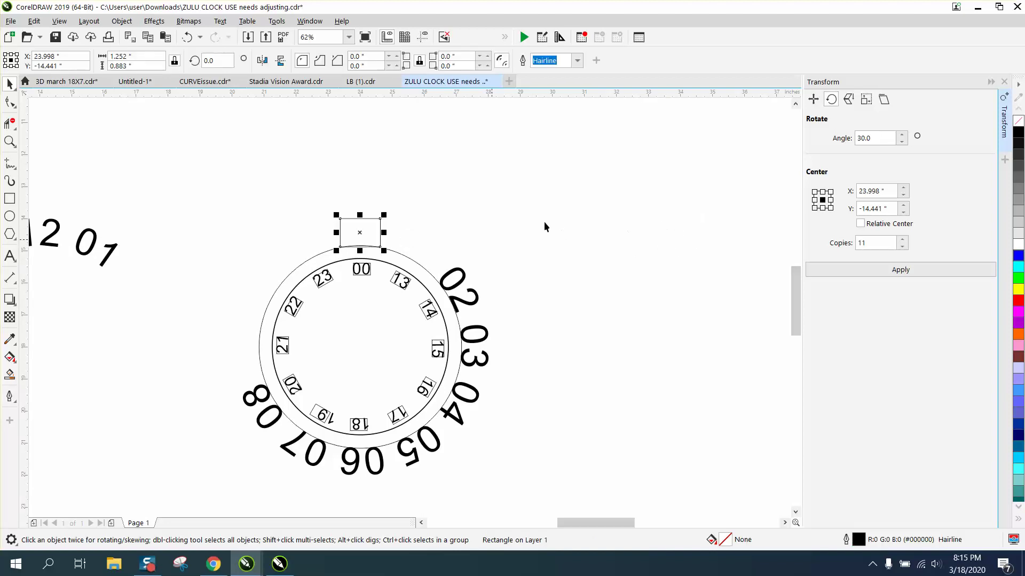
click(369, 234)
drag(360, 232, 360, 345)
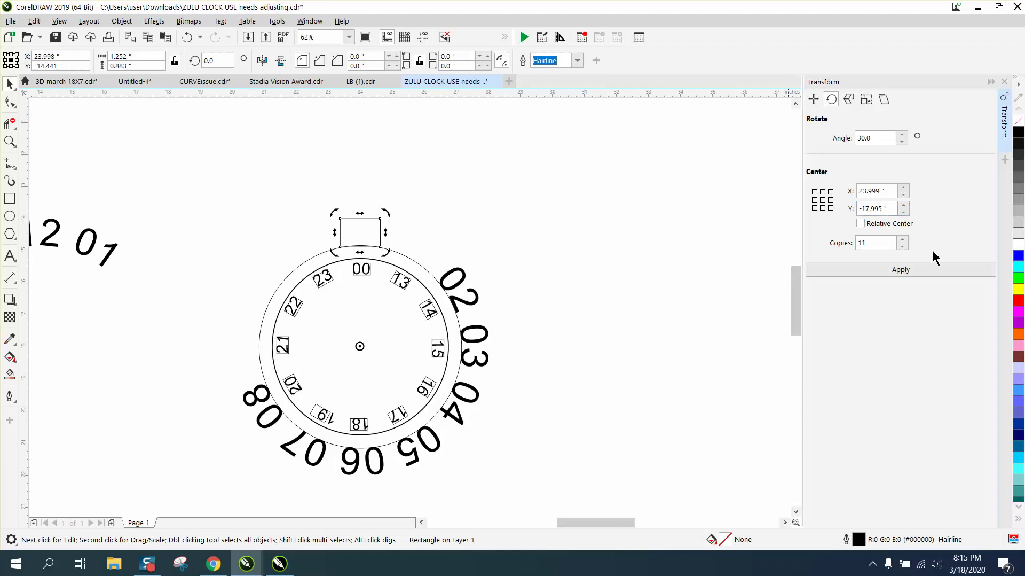
click(900, 268)
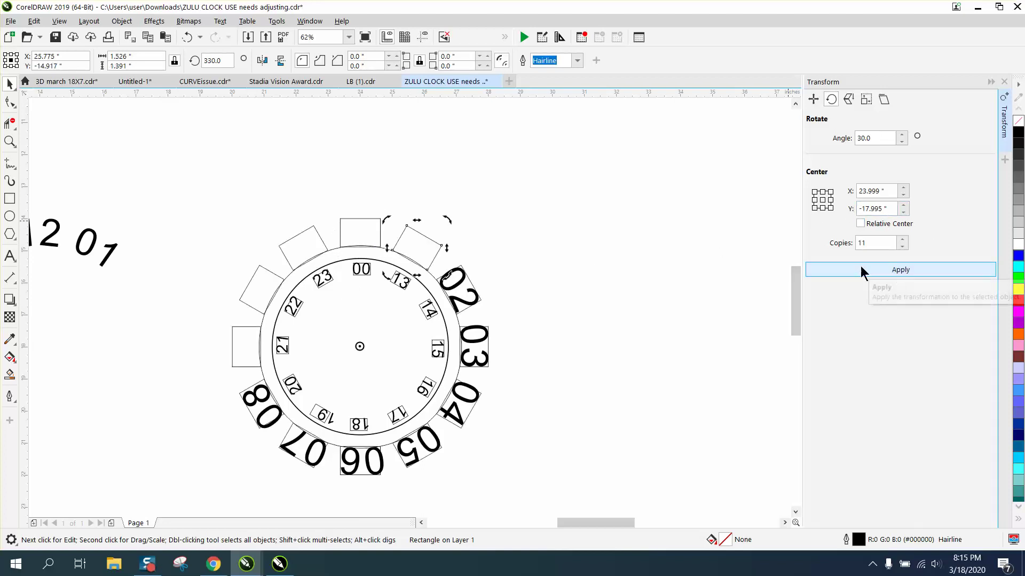
click(122, 200)
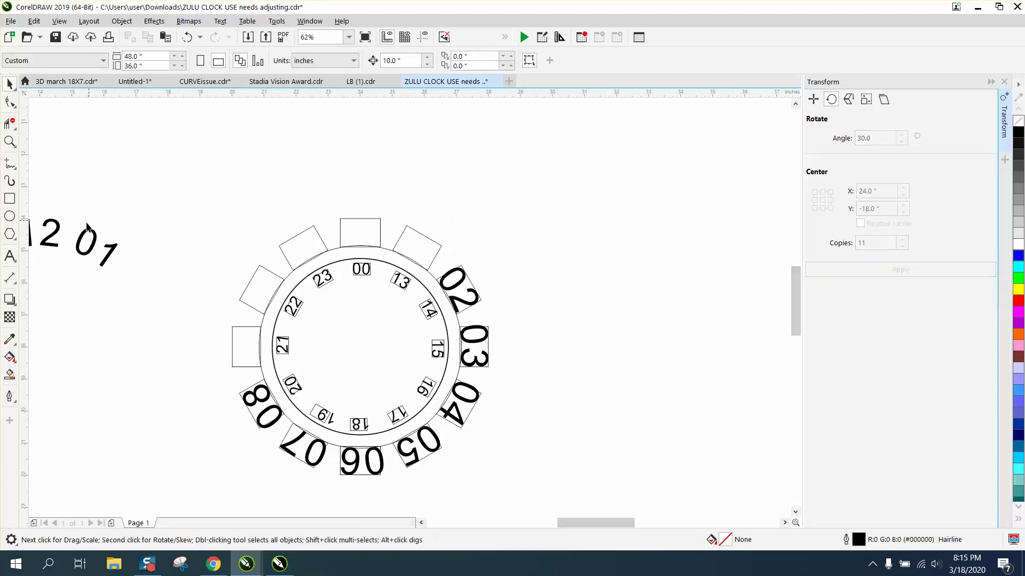
Center the outer 12 horizontally within the placeholder rectangle above the 00, then clear the selection.
click(59, 228)
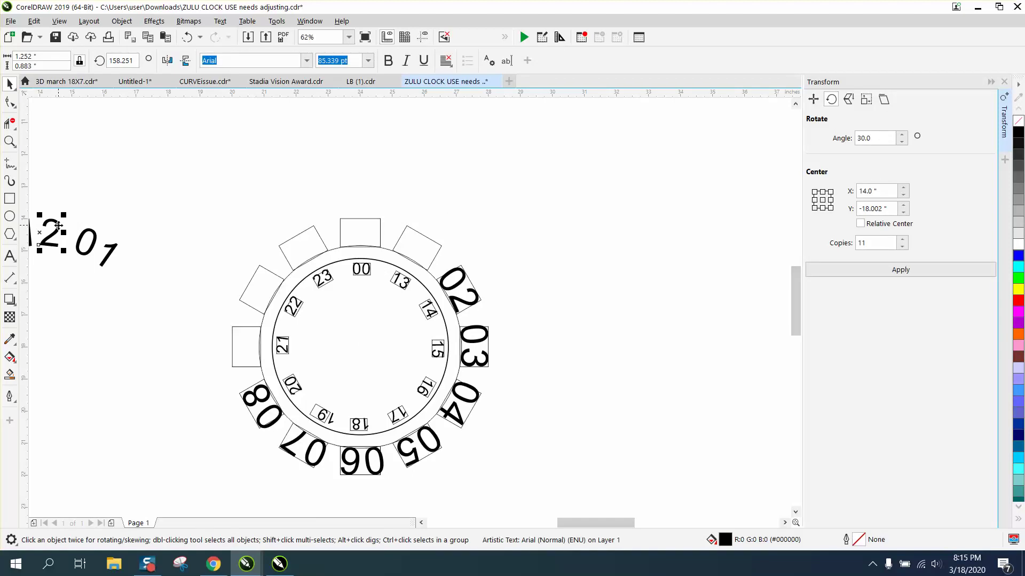
shift+click(381, 223)
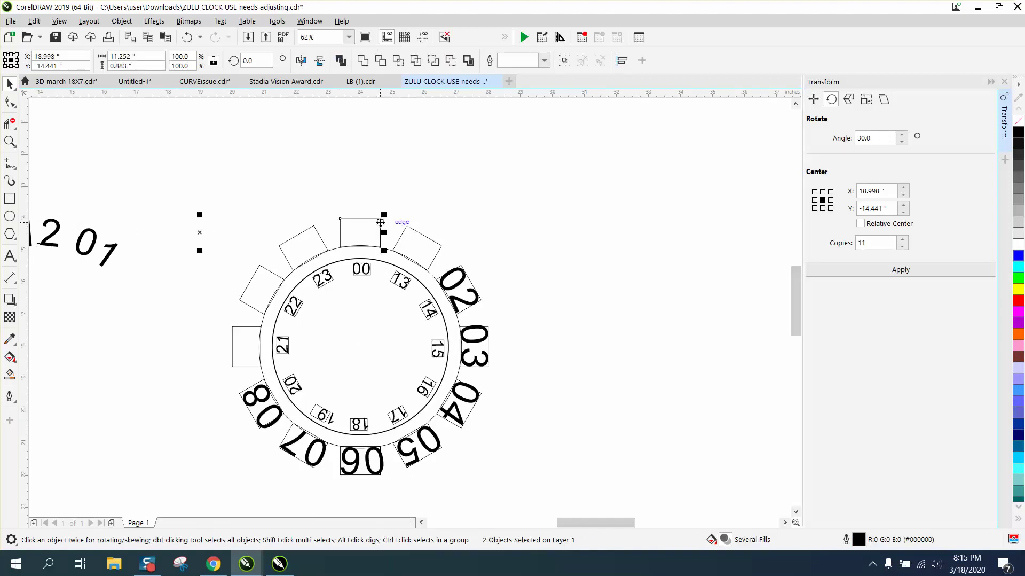
key(c)
click(430, 195)
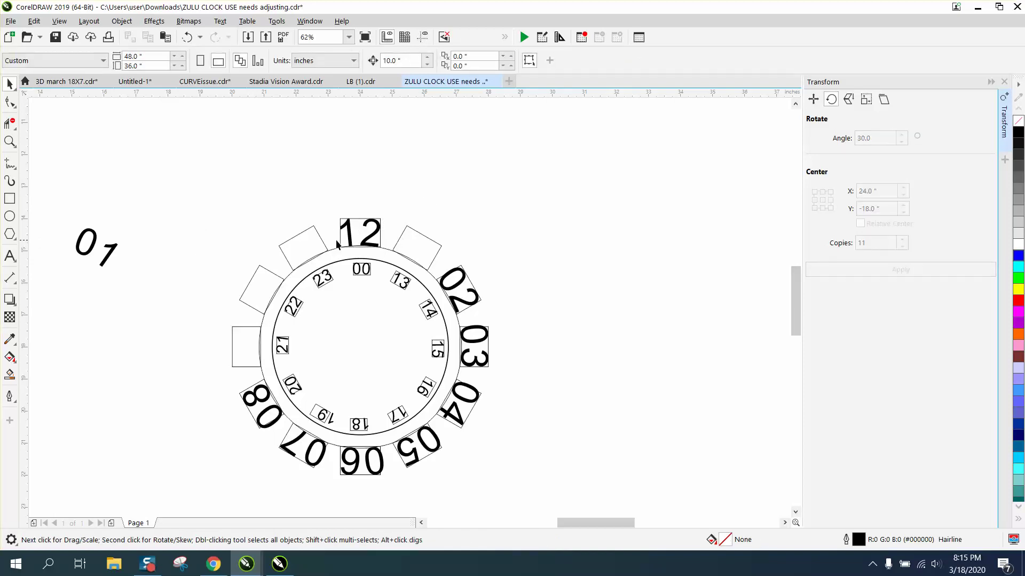
Zoom in on the clock face ringed by the placeholder rectangles.
scroll(278, 210, down, 1)
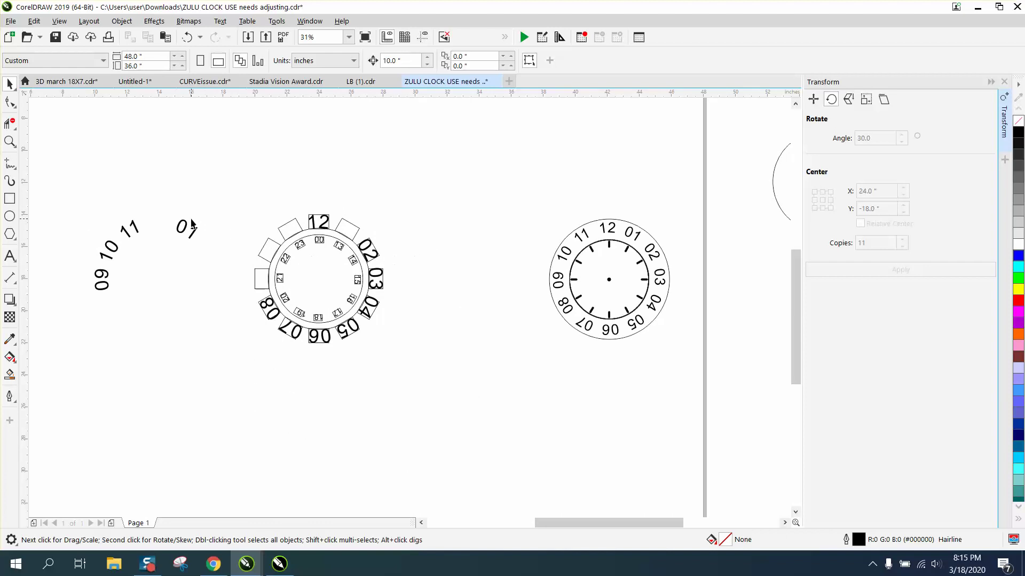
click(12, 145)
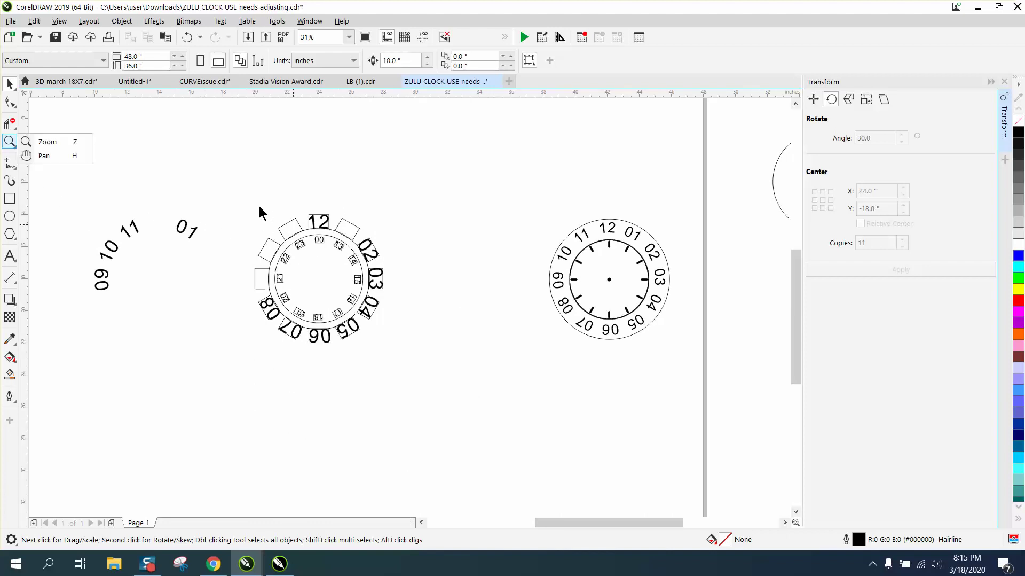
click(63, 143)
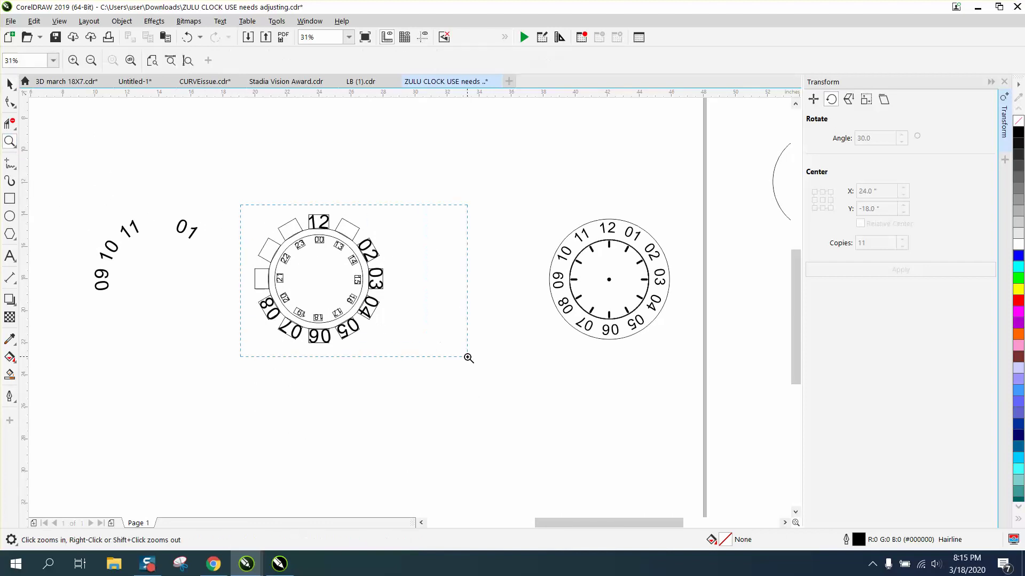